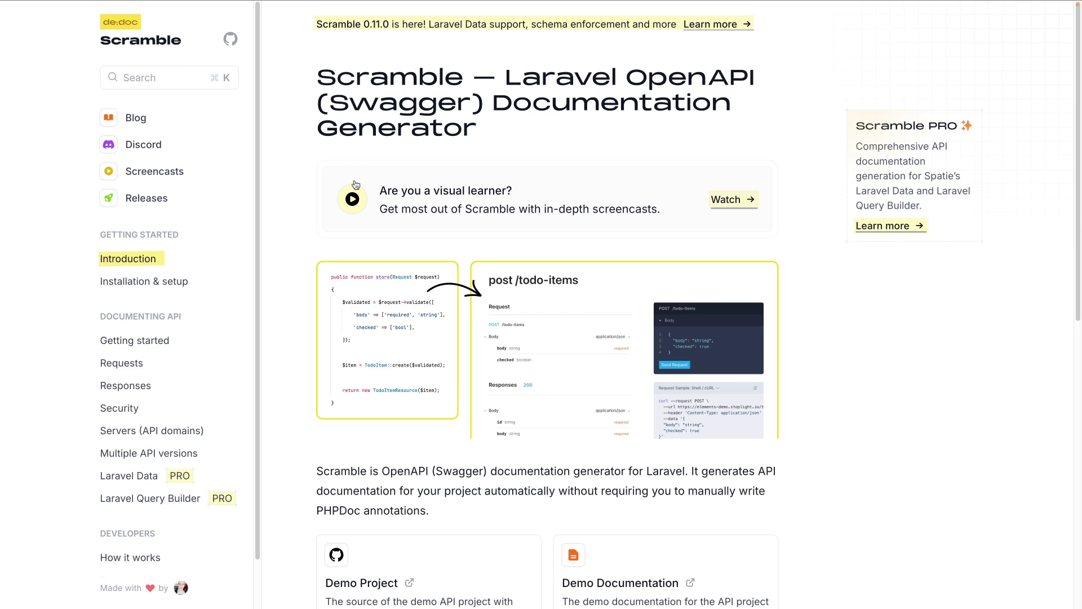
- Switch from the Scramble introduction page to the docbook project in PhpStorm
{"action": "key", "text": "ctrl+Left"}
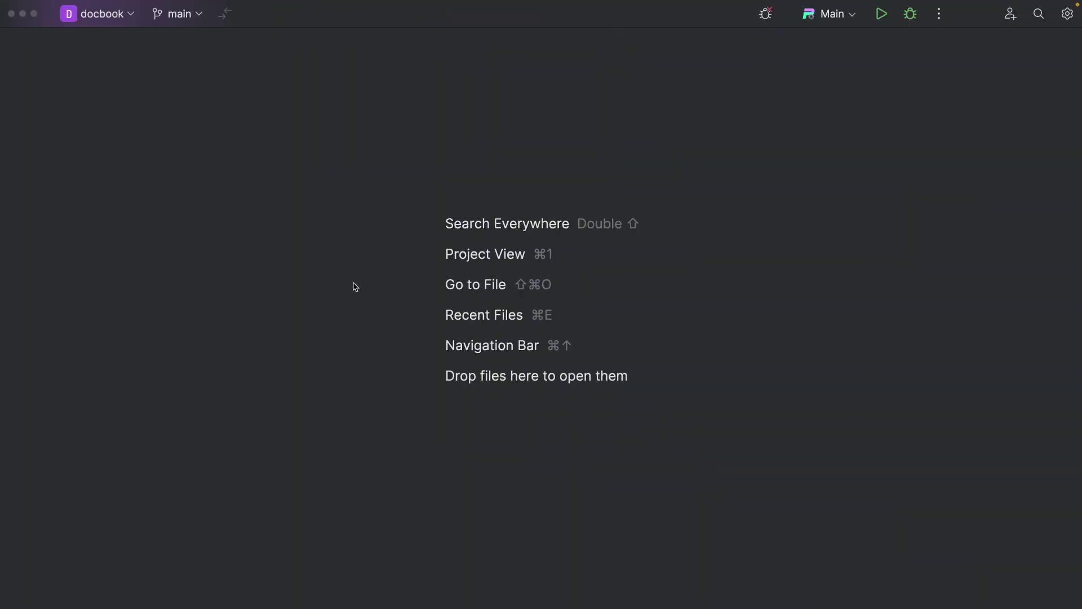
- Open routes/api.php and place the cursor on empty line 16
{"action": "key", "text": "super+shift+o"}
{"action": "type", "text": "api"}
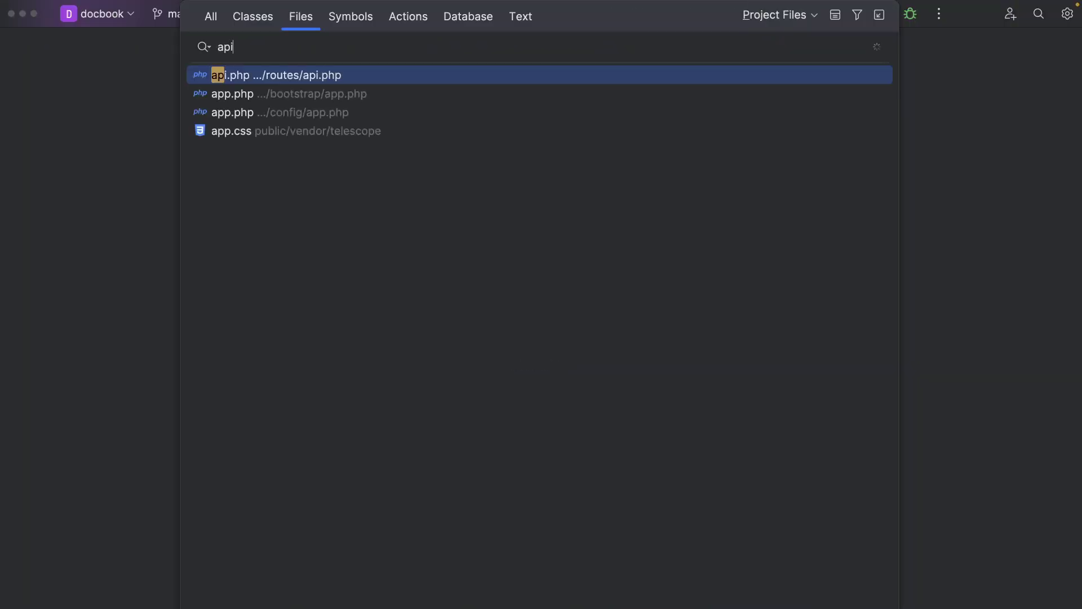
{"action": "key", "text": "Return"}
{"action": "scroll", "coordinate": [406, 338], "scroll_direction": "up", "scroll_amount": 5}
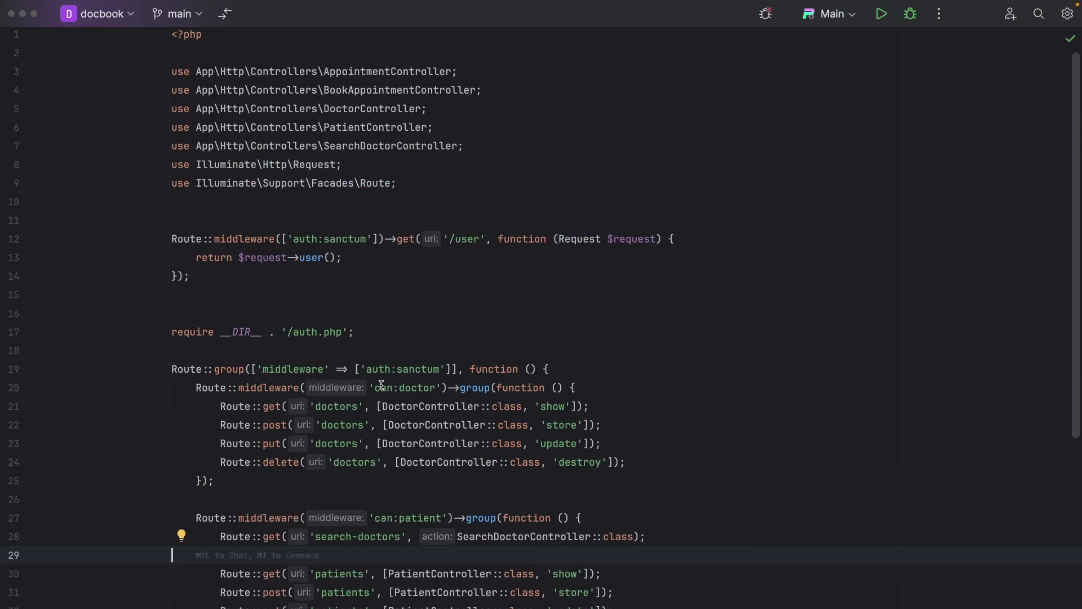
{"action": "left_click", "coordinate": [397, 316]}
- Run the docs' composer require dedoc/scramble command in PhpStorm's Terminal, upgrading to v0.11.26
{"action": "key", "text": "ctrl+Right"}
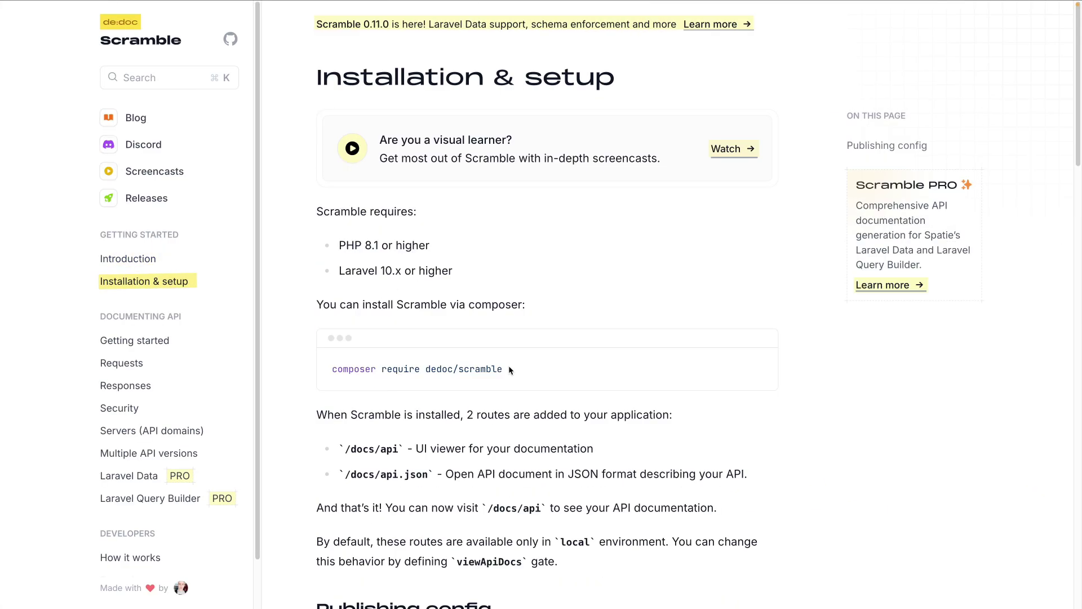
{"action": "left_click_drag", "start_coordinate": [509, 365], "coordinate": [337, 371]}
{"action": "key", "text": "ctrl+Left"}
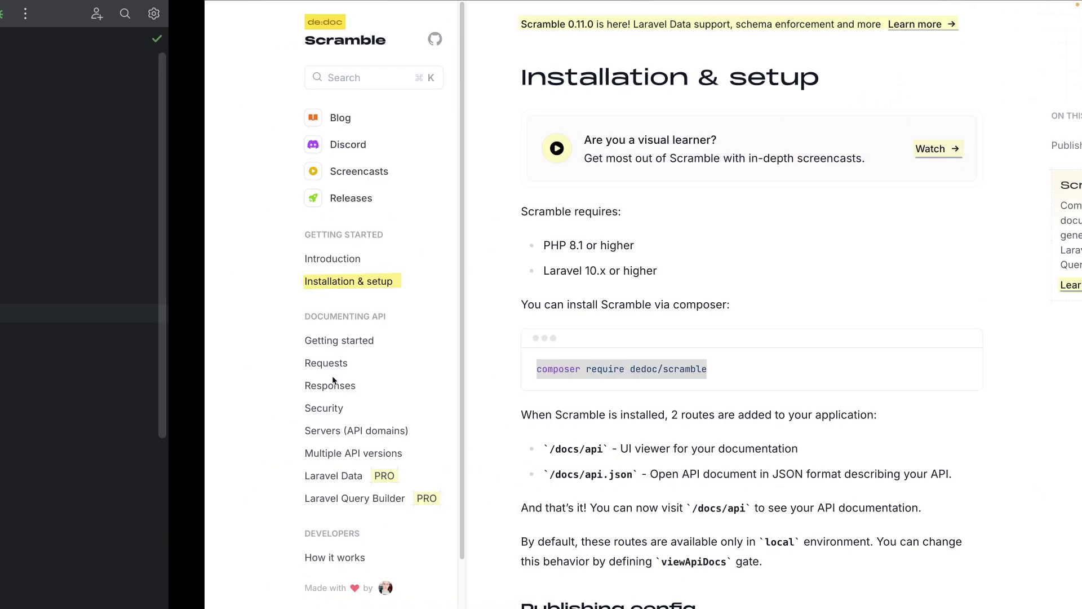
{"action": "key", "text": "alt+F12"}
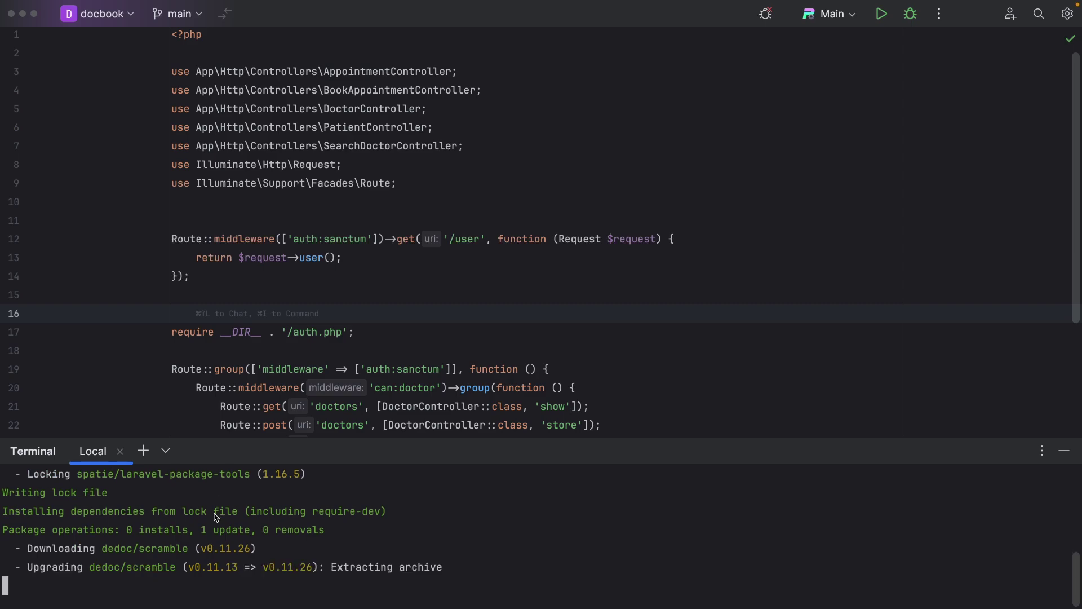
{"action": "key", "text": "ctrl+Right"}
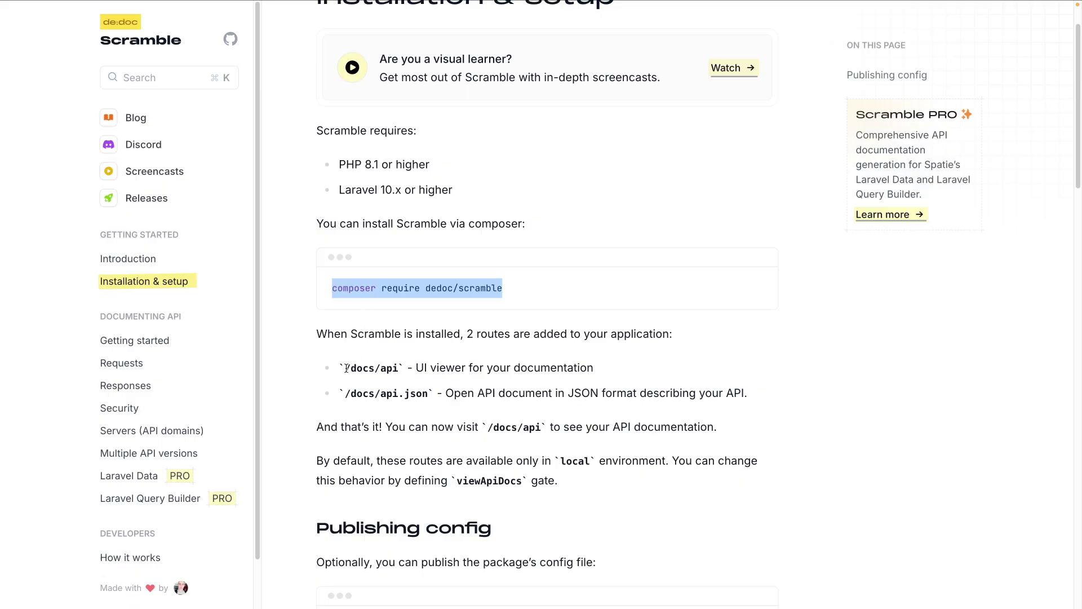
{"action": "left_click_drag", "start_coordinate": [346, 368], "coordinate": [396, 369]}
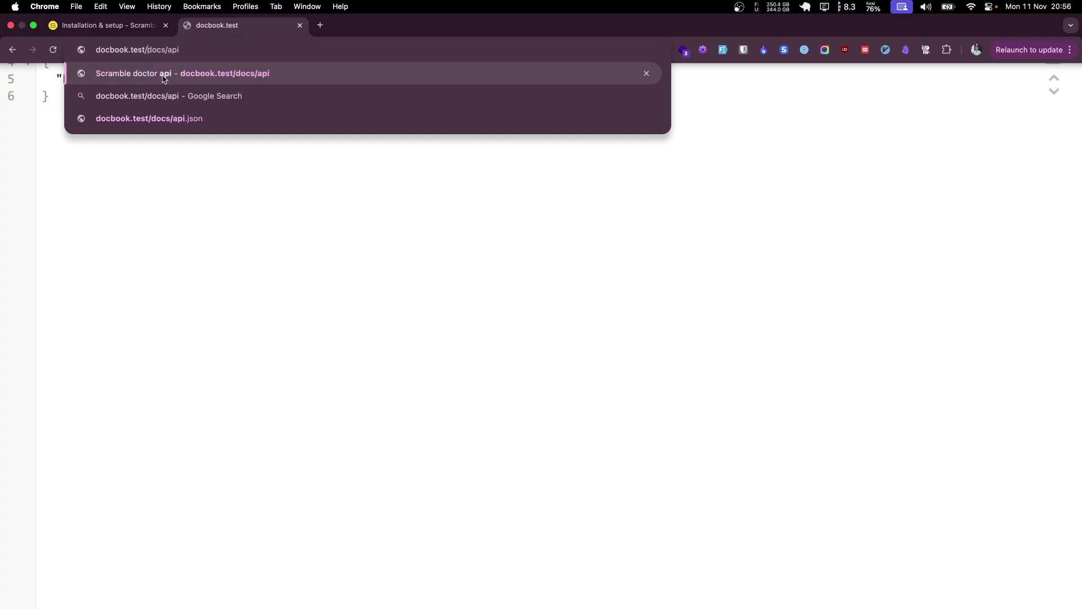
- Load docbook.test/docs/api in Chrome and set the page zoom to 150%
{"action": "left_click", "coordinate": [163, 79]}
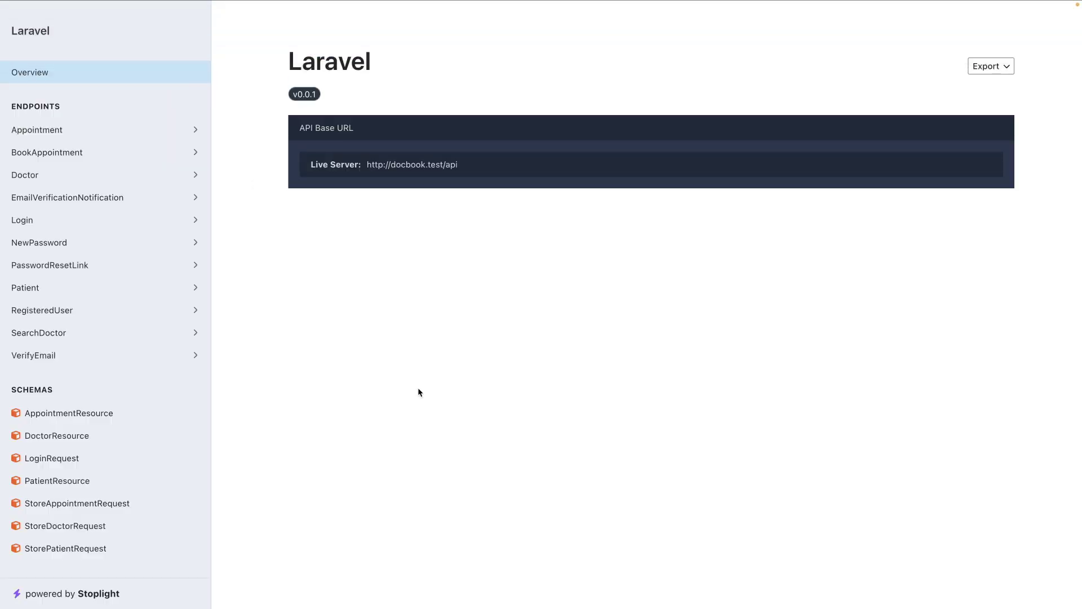
{"action": "key", "text": "super+equal"}
{"action": "key", "text": "super+equal"}
{"action": "key", "text": "super+minus"}
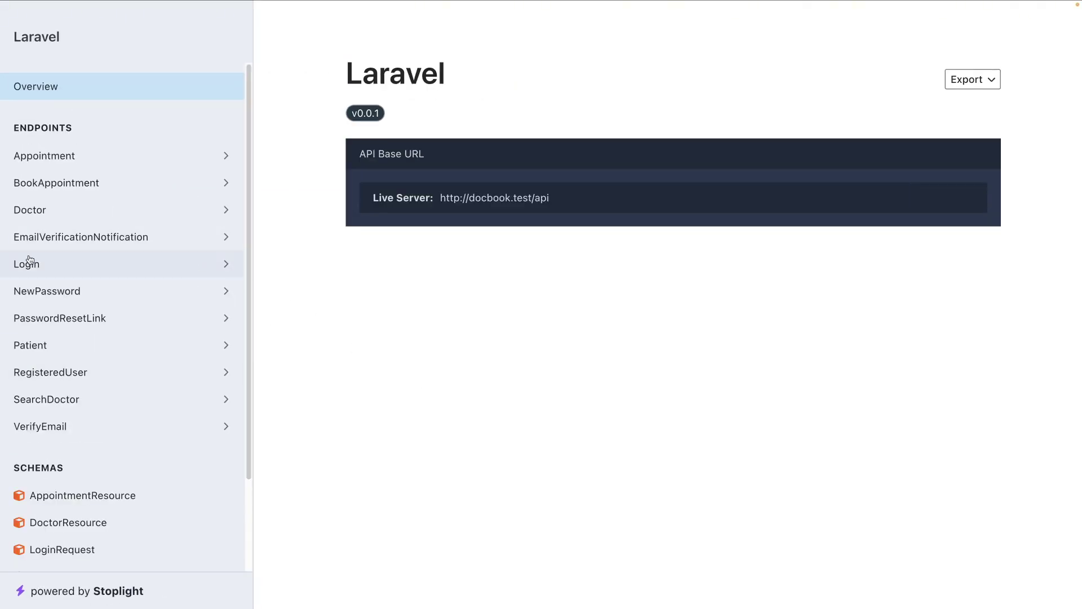
- Browse the Appointment listing endpoint and the Doctor doctor.show endpoint pages
{"action": "left_click", "coordinate": [52, 155]}
{"action": "left_click", "coordinate": [67, 182]}
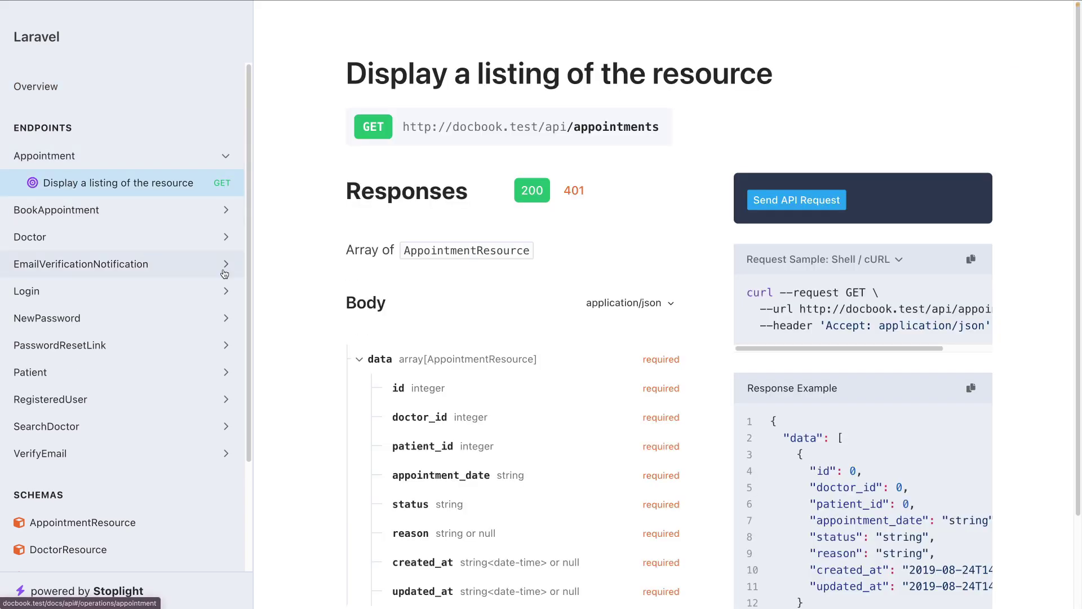
{"action": "scroll", "coordinate": [483, 343], "scroll_direction": "down", "scroll_amount": 3}
{"action": "scroll", "coordinate": [490, 344], "scroll_direction": "up", "scroll_amount": 1}
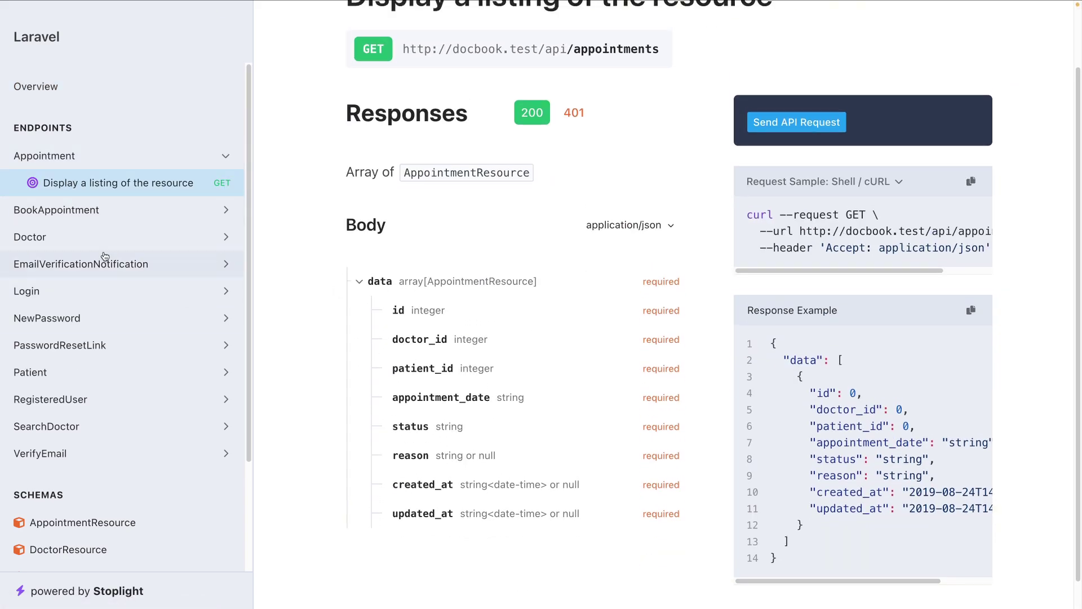
{"action": "left_click", "coordinate": [51, 238]}
{"action": "left_click", "coordinate": [72, 265]}
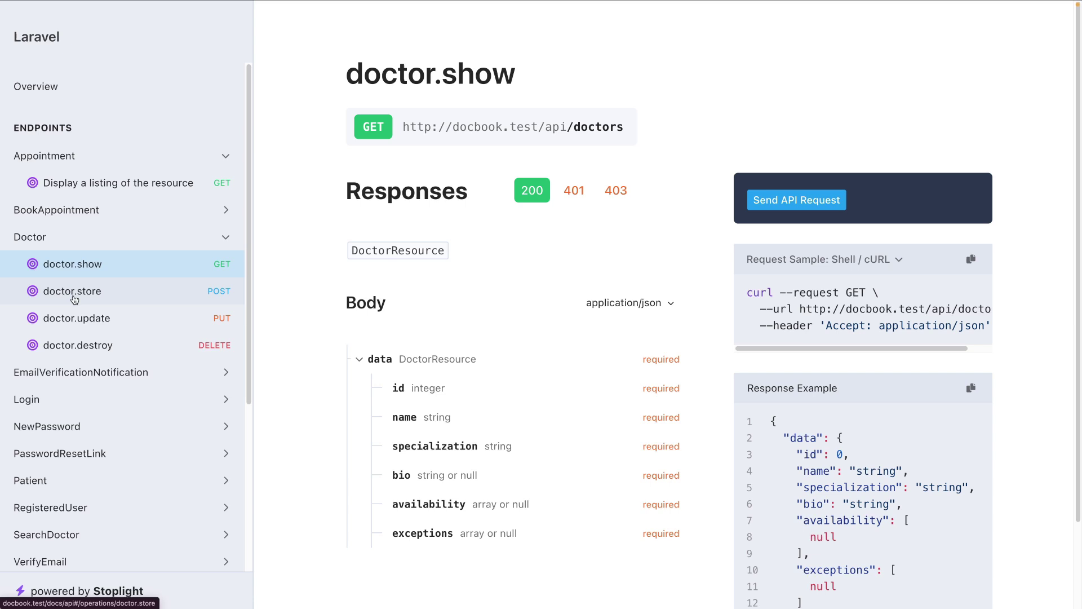
{"action": "scroll", "coordinate": [65, 317], "scroll_direction": "down", "scroll_amount": 1}
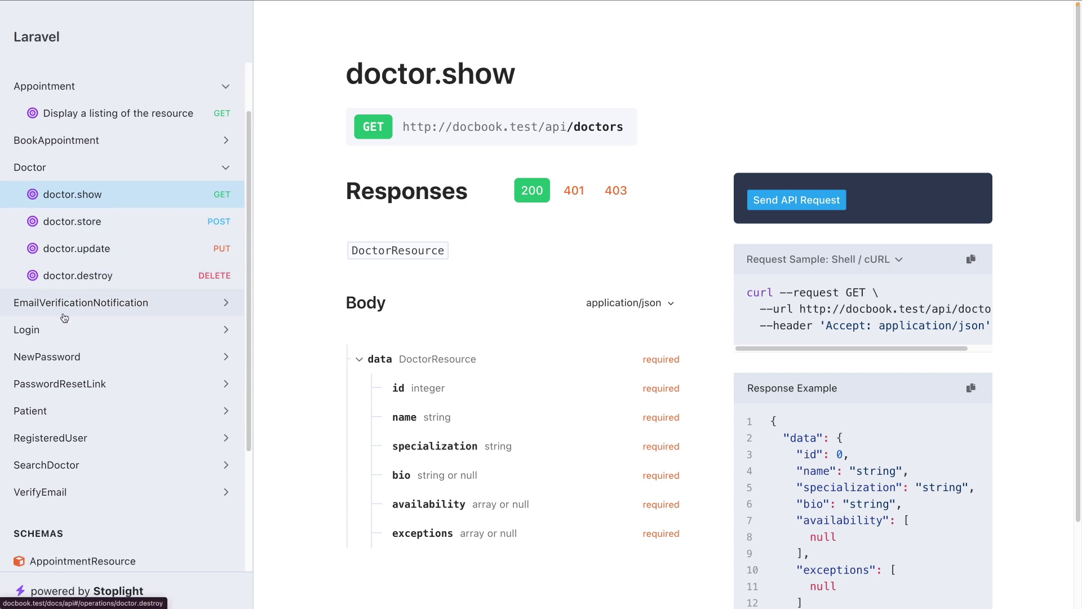
{"action": "scroll", "coordinate": [64, 317], "scroll_direction": "down", "scroll_amount": 2}
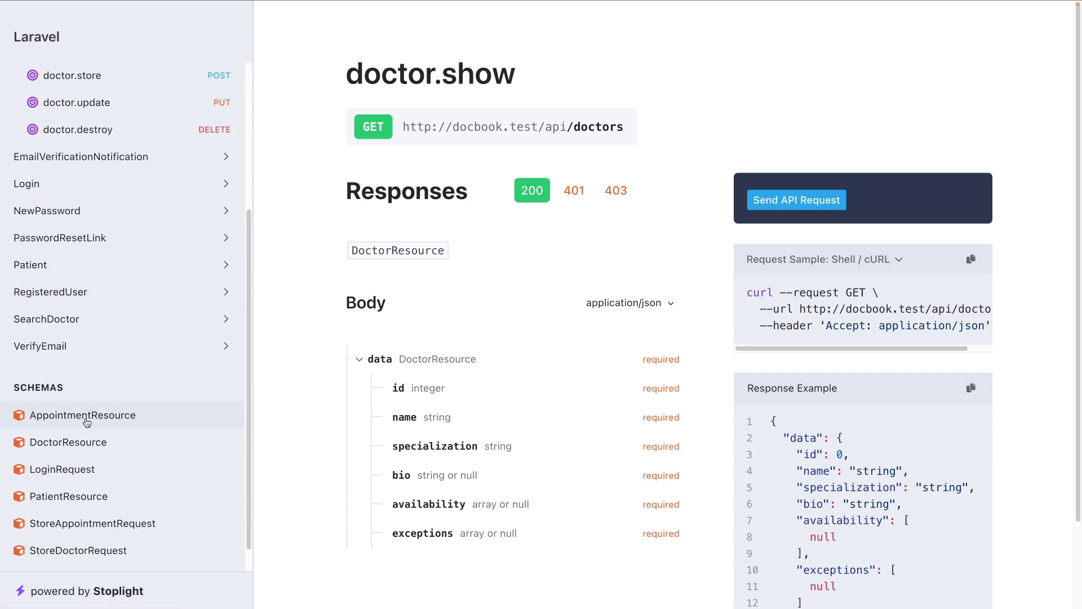
- Expand Login, widen the sidebar, and open 'Handle an incoming authentication request'
{"action": "left_click", "coordinate": [75, 209]}
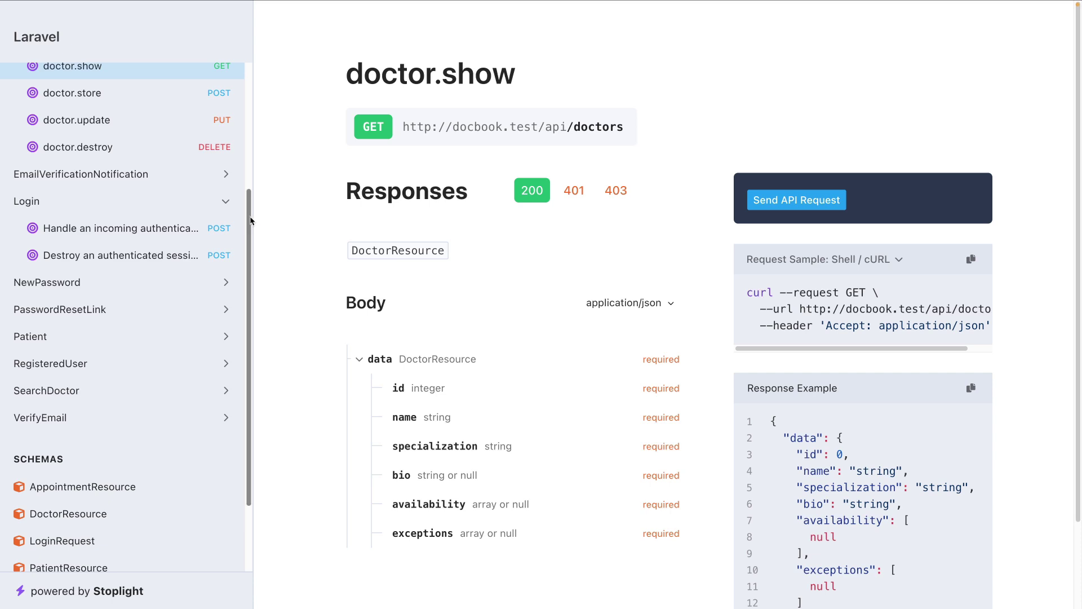
{"action": "left_click_drag", "start_coordinate": [254, 215], "coordinate": [352, 219]}
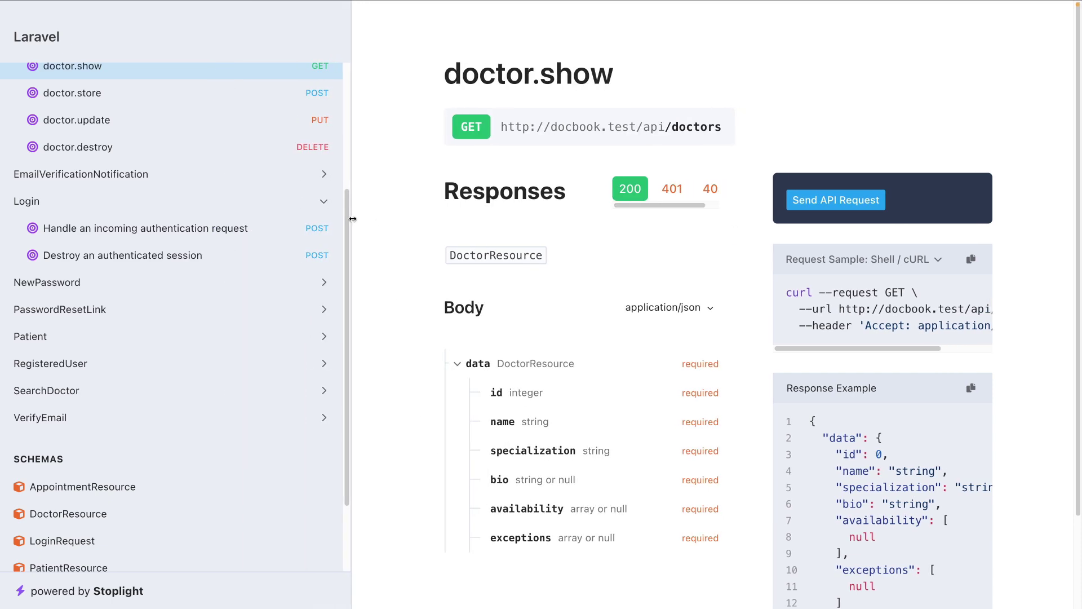
{"action": "left_click", "coordinate": [169, 236]}
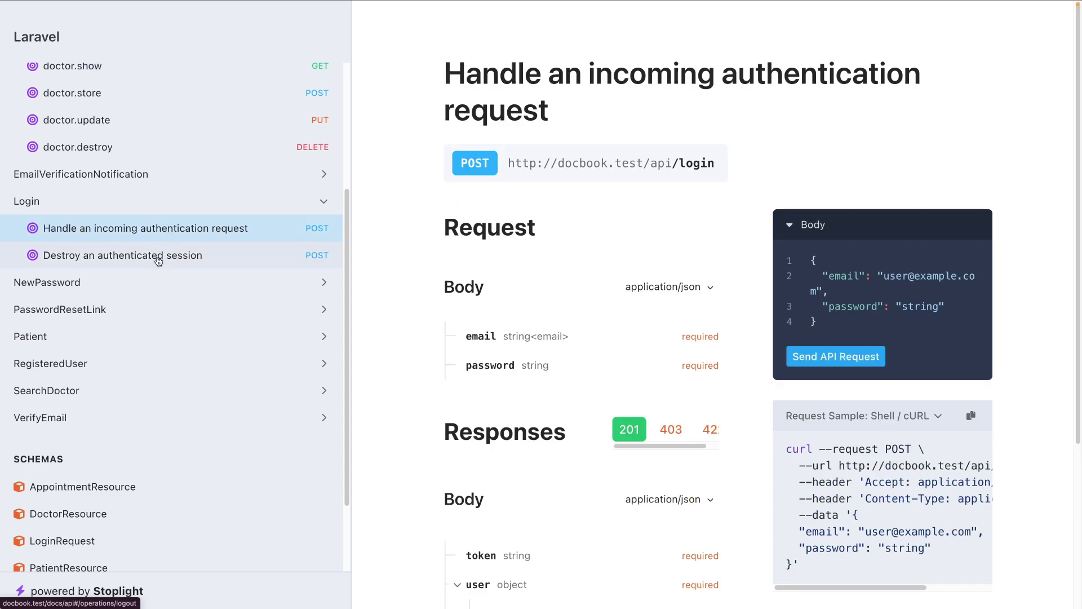
- Open the registration endpoint, fill in the body's name and password values, and send it
{"action": "left_click", "coordinate": [79, 374]}
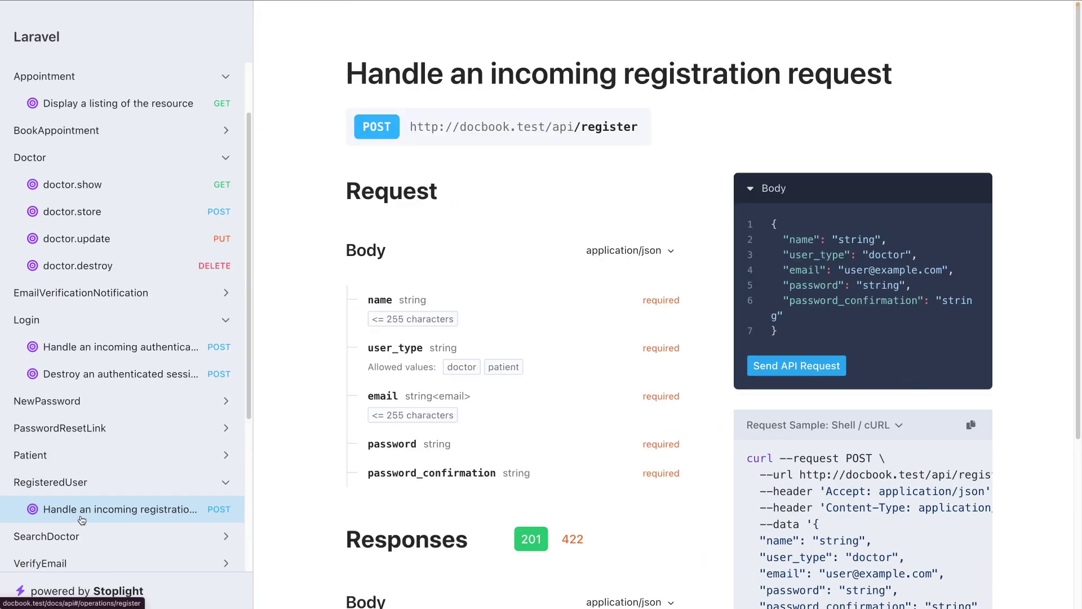
{"action": "scroll", "coordinate": [739, 354], "scroll_direction": "down", "scroll_amount": 1}
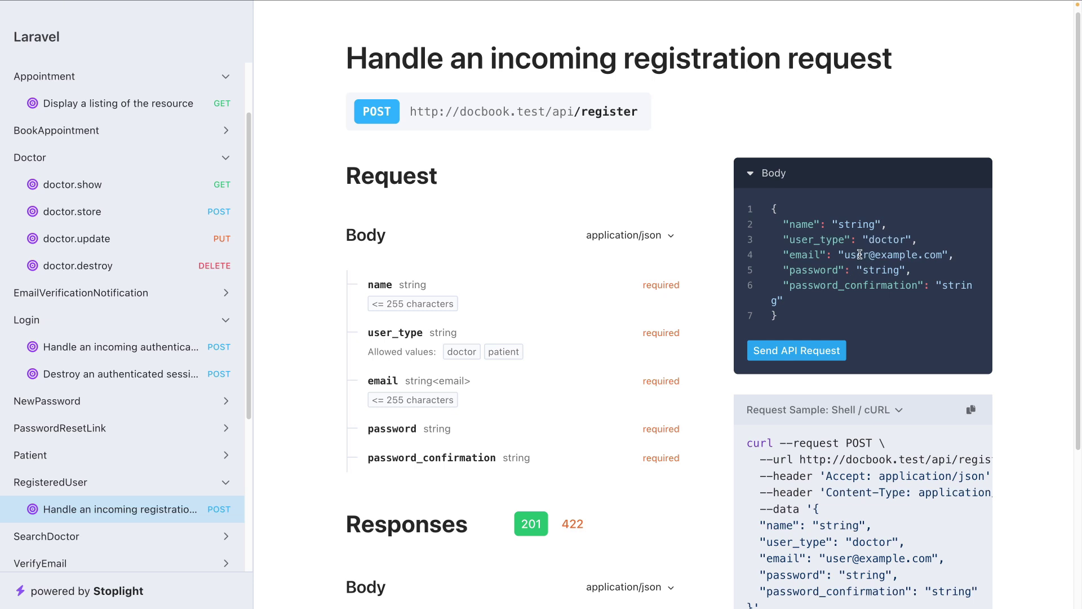
{"action": "scroll", "coordinate": [860, 255], "scroll_direction": "down", "scroll_amount": 1}
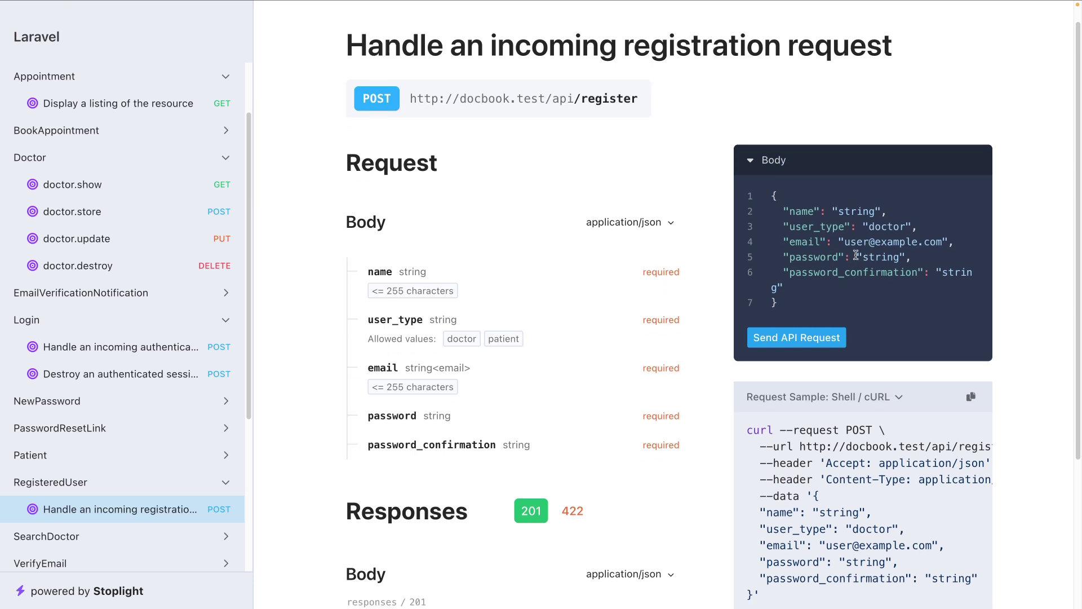
{"action": "double_click", "coordinate": [860, 211]}
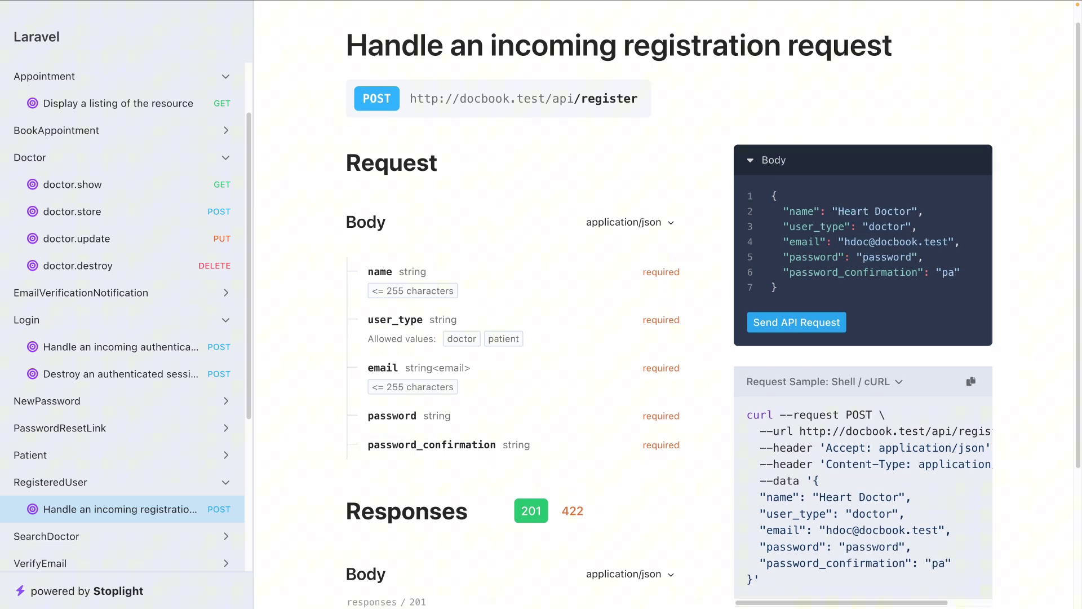
{"action": "type", "text": "ssp"}
{"action": "key", "text": "BackSpace"}
{"action": "type", "text": "word"}
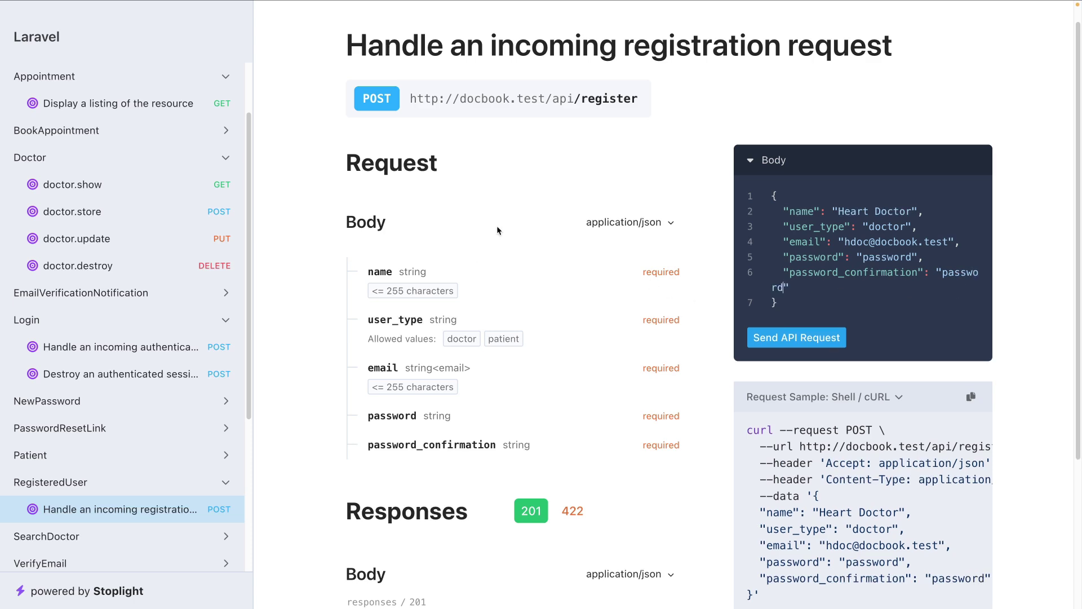
{"action": "key", "text": "ctrl+minus"}
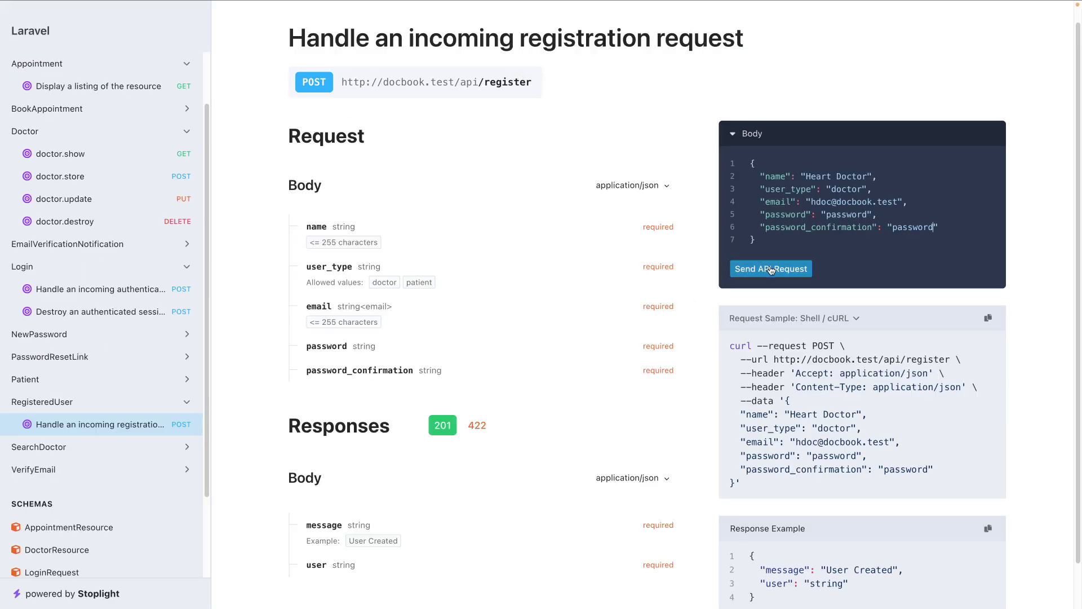
{"action": "left_click", "coordinate": [771, 270]}
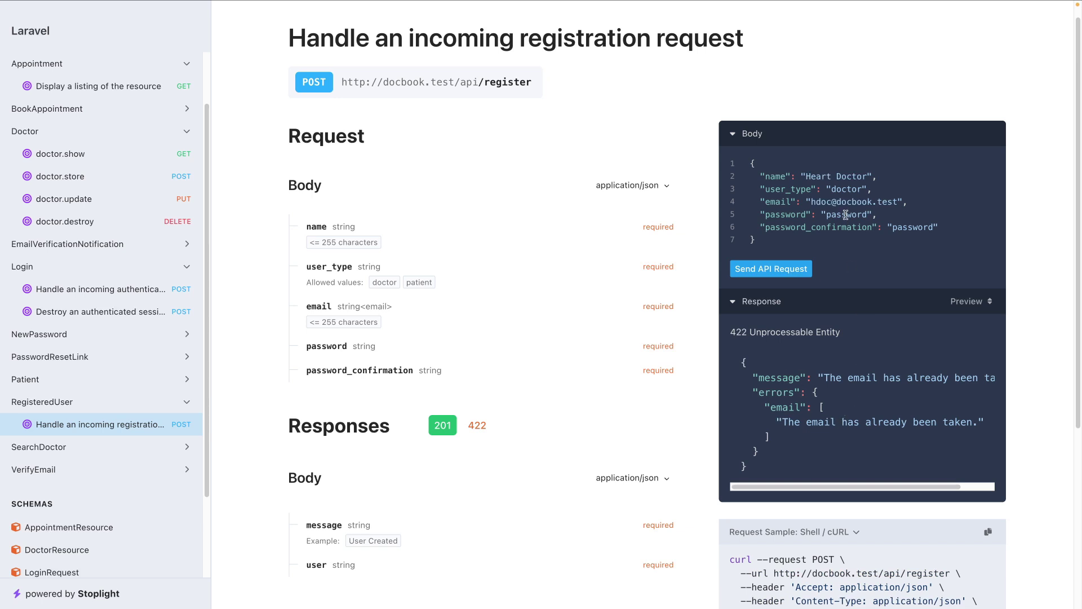
- Add a 2 to the email, resend, and review the 201 Created 'User Created' response
{"action": "left_click", "coordinate": [812, 202]}
{"action": "type", "text": "2"}
{"action": "left_click", "coordinate": [781, 269]}
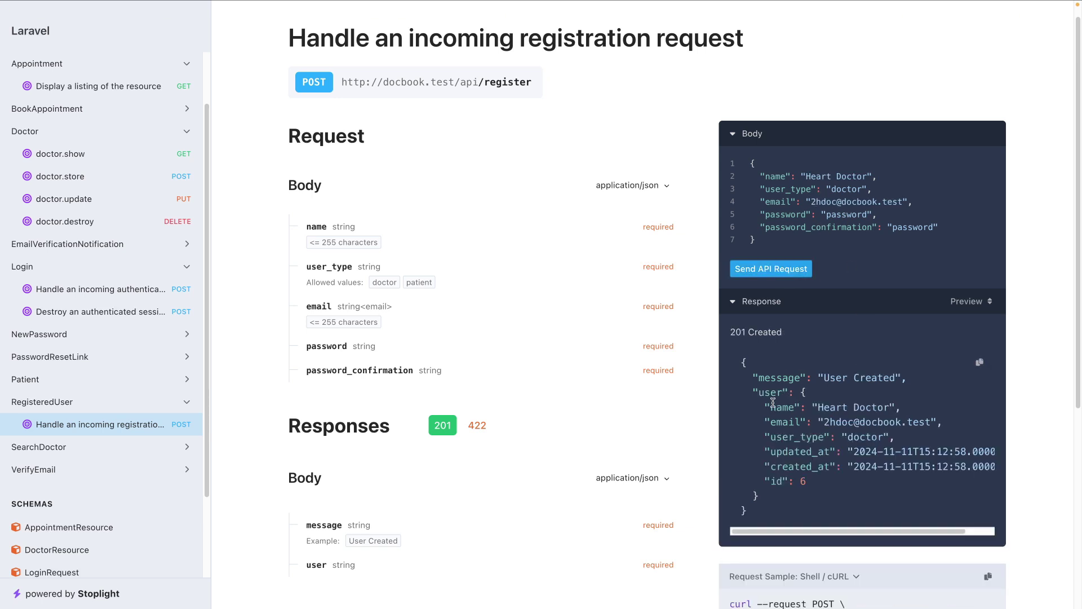
{"action": "scroll", "coordinate": [880, 462], "scroll_direction": "down", "scroll_amount": 1}
{"action": "left_click_drag", "start_coordinate": [893, 495], "coordinate": [919, 496]}
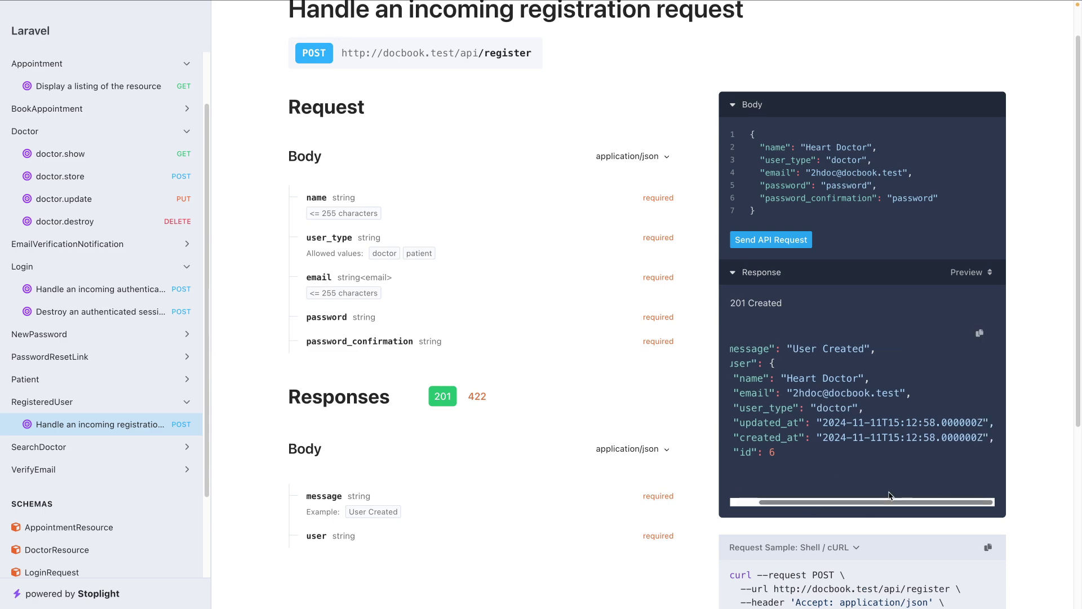
{"action": "left_click_drag", "start_coordinate": [846, 496], "coordinate": [807, 499]}
{"action": "scroll", "coordinate": [789, 474], "scroll_direction": "down", "scroll_amount": 3}
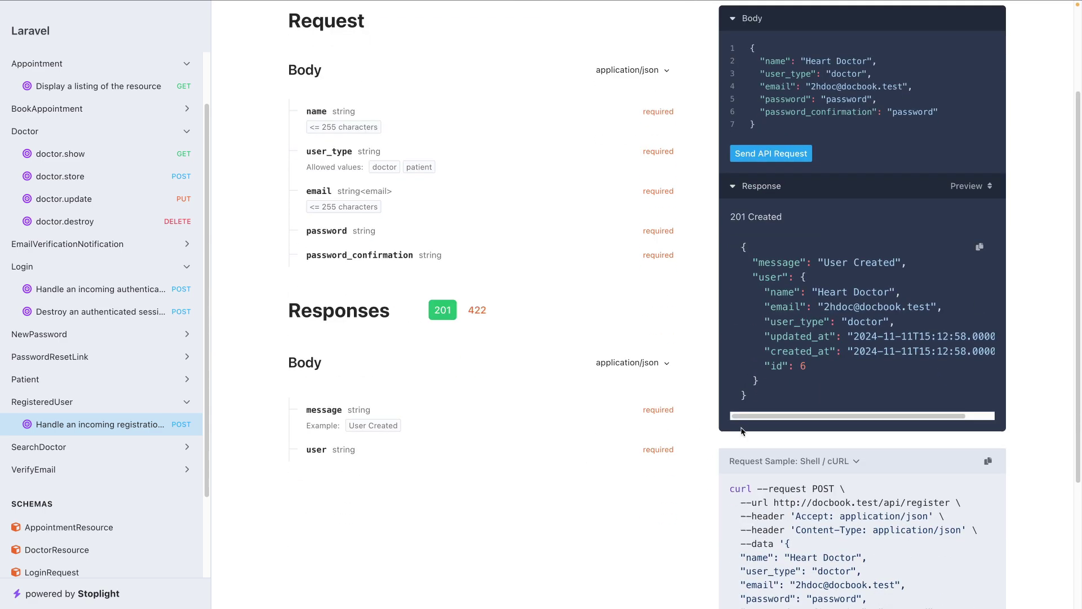
{"action": "scroll", "coordinate": [592, 463], "scroll_direction": "down", "scroll_amount": 1}
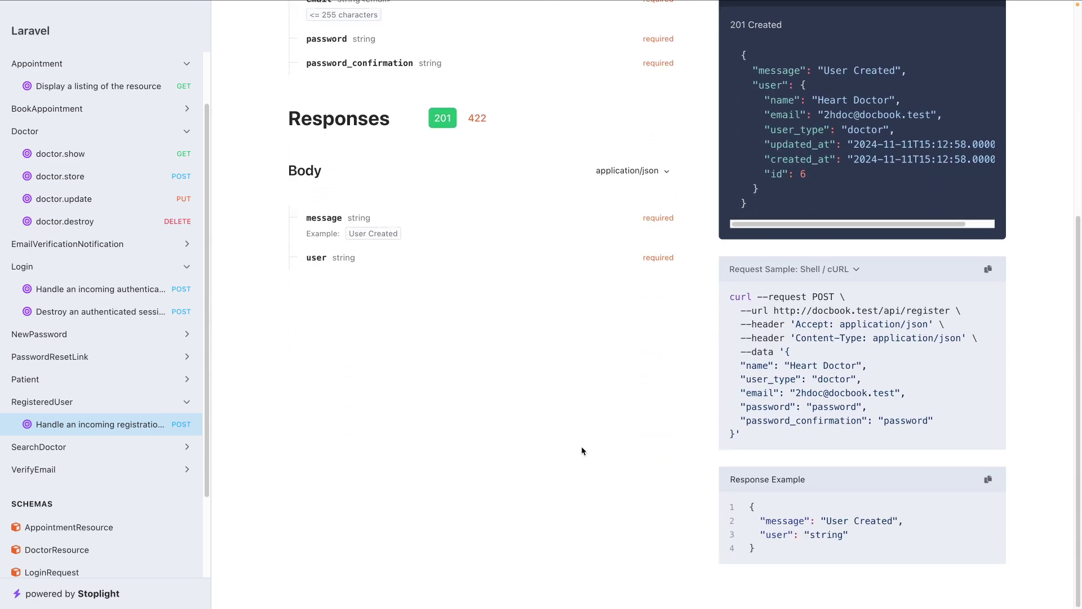
{"action": "scroll", "coordinate": [547, 448], "scroll_direction": "up", "scroll_amount": 6}
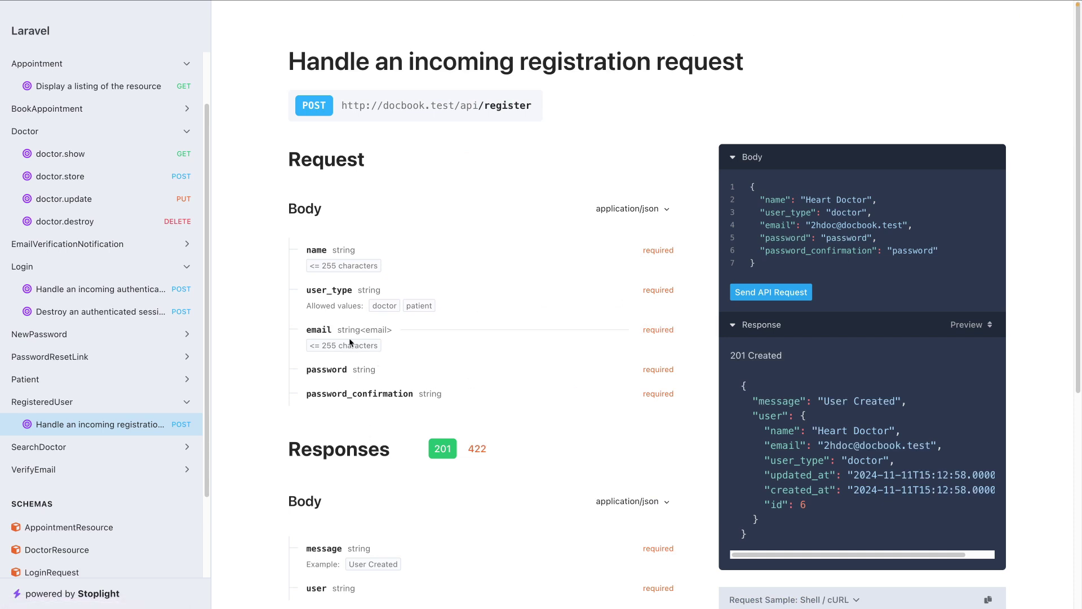
{"action": "scroll", "coordinate": [29, 471], "scroll_direction": "down", "scroll_amount": 1}
- Send doctor.show without a token to get 401 Unauthenticated, then view the login endpoint
{"action": "scroll", "coordinate": [29, 471], "scroll_direction": "down", "scroll_amount": 1}
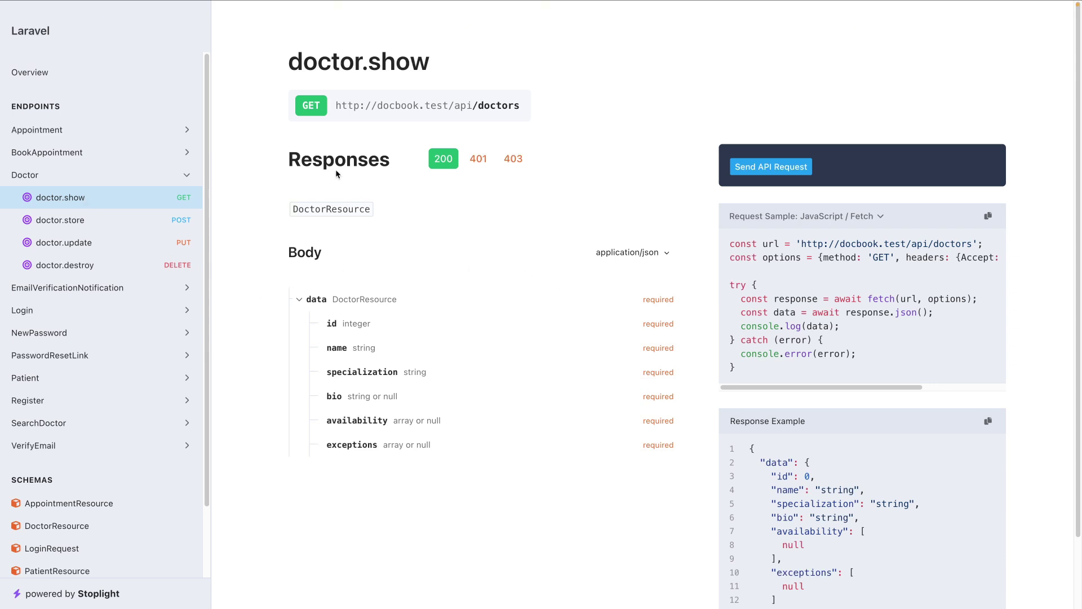
{"action": "left_click", "coordinate": [760, 175]}
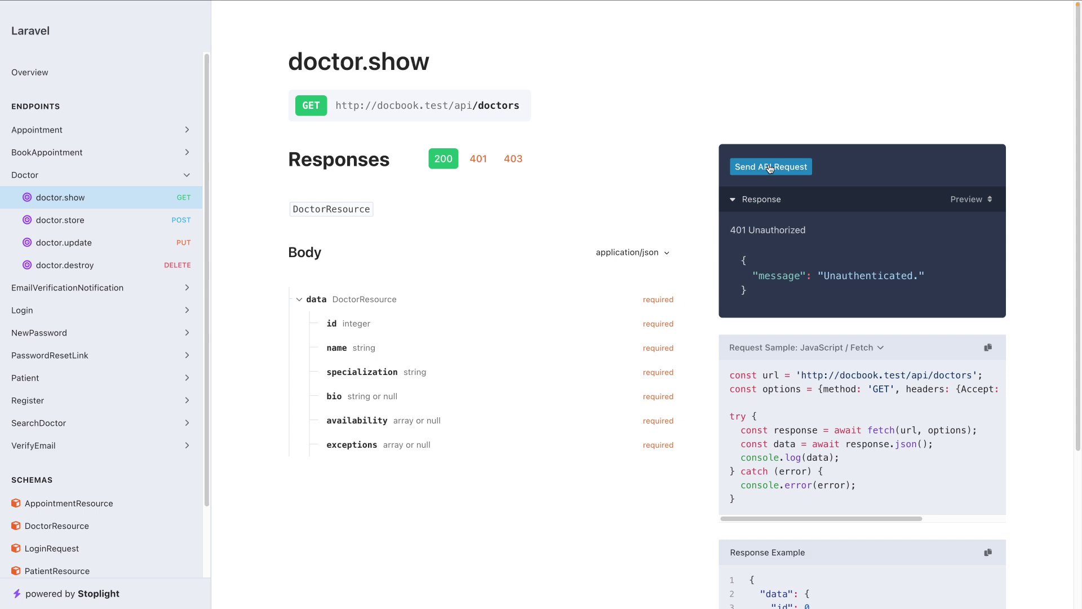
{"action": "left_click", "coordinate": [46, 313]}
{"action": "left_click", "coordinate": [71, 333]}
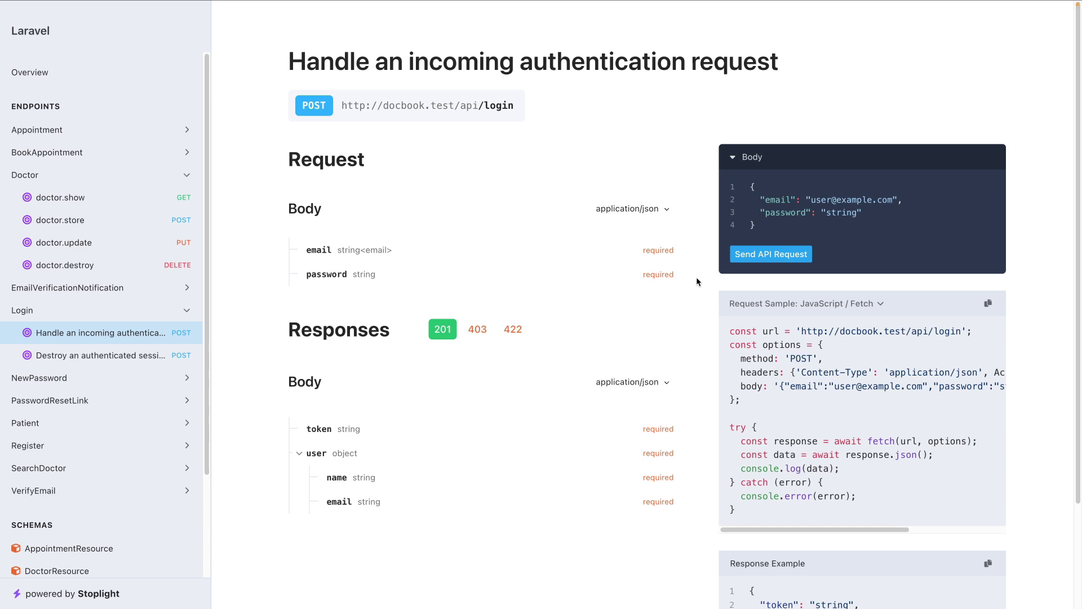
{"action": "left_click", "coordinate": [91, 205]}
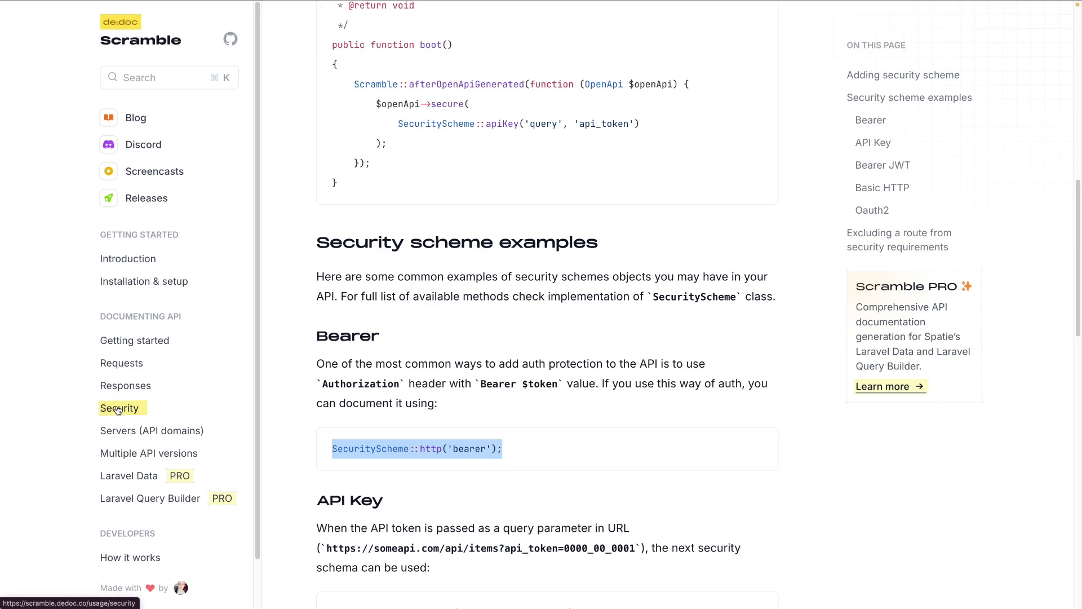
- Review the afterOpenApiGenerated security code example on the Security page
{"action": "scroll", "coordinate": [336, 381], "scroll_direction": "up", "scroll_amount": 15}
{"action": "scroll", "coordinate": [338, 389], "scroll_direction": "down", "scroll_amount": 5}
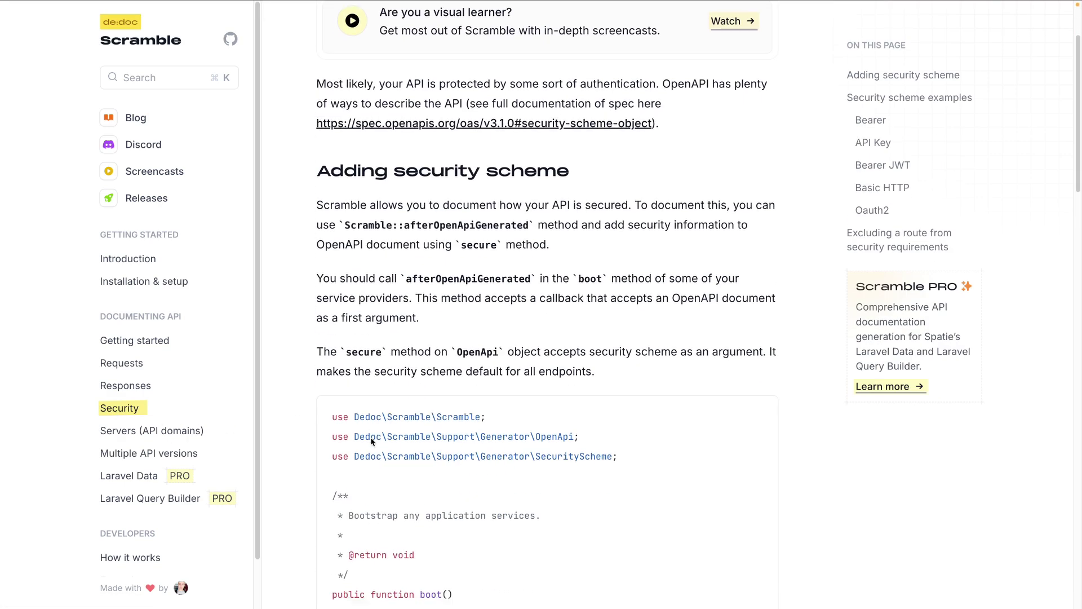
{"action": "scroll", "coordinate": [370, 448], "scroll_direction": "down", "scroll_amount": 2}
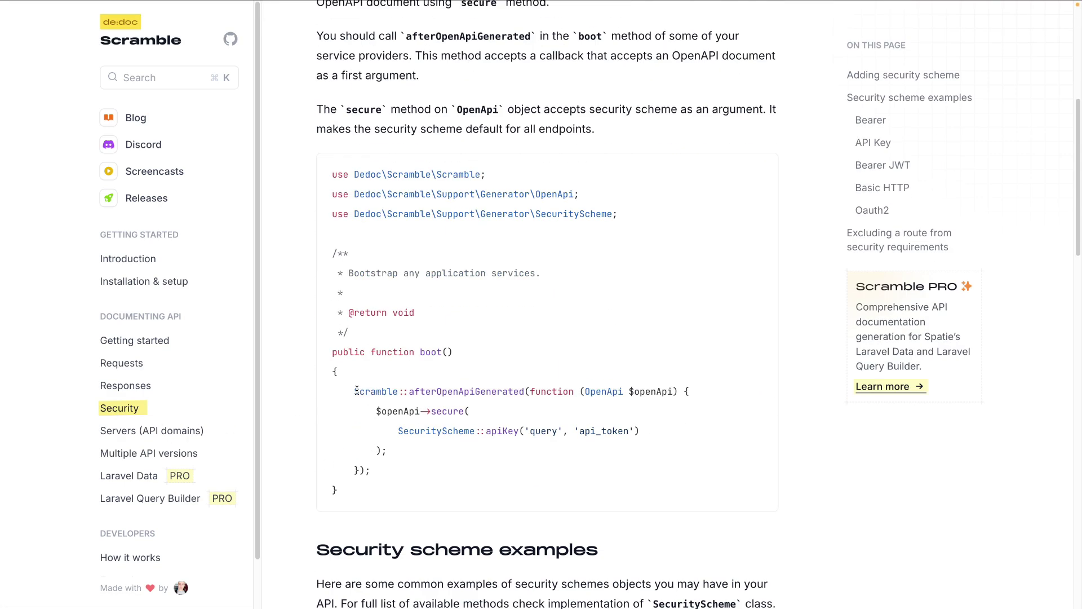
{"action": "left_click_drag", "start_coordinate": [355, 391], "coordinate": [381, 467]}
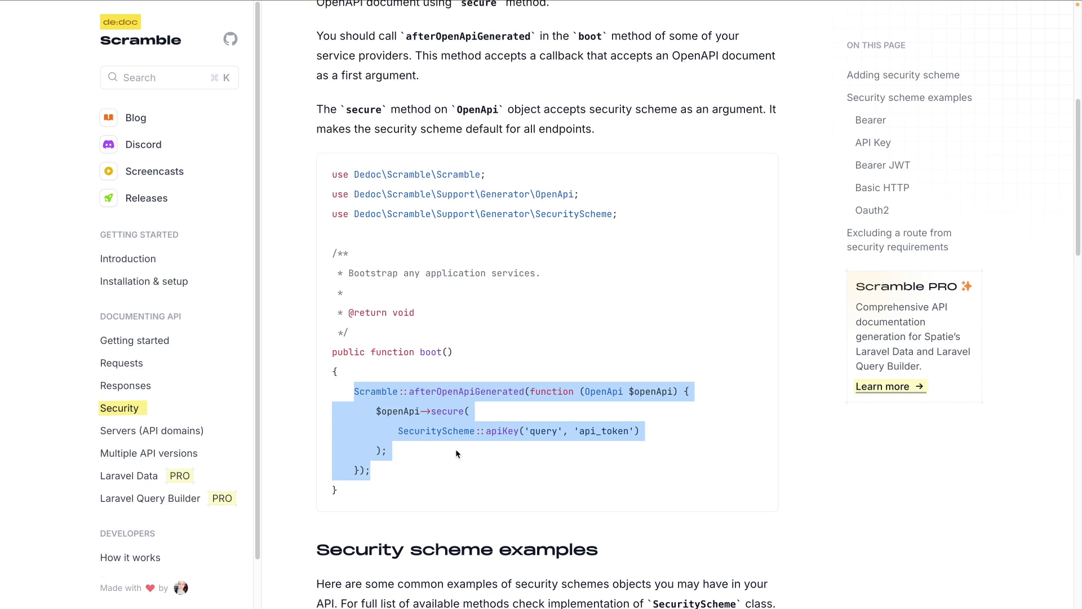
{"action": "scroll", "coordinate": [457, 456], "scroll_direction": "down", "scroll_amount": 1}
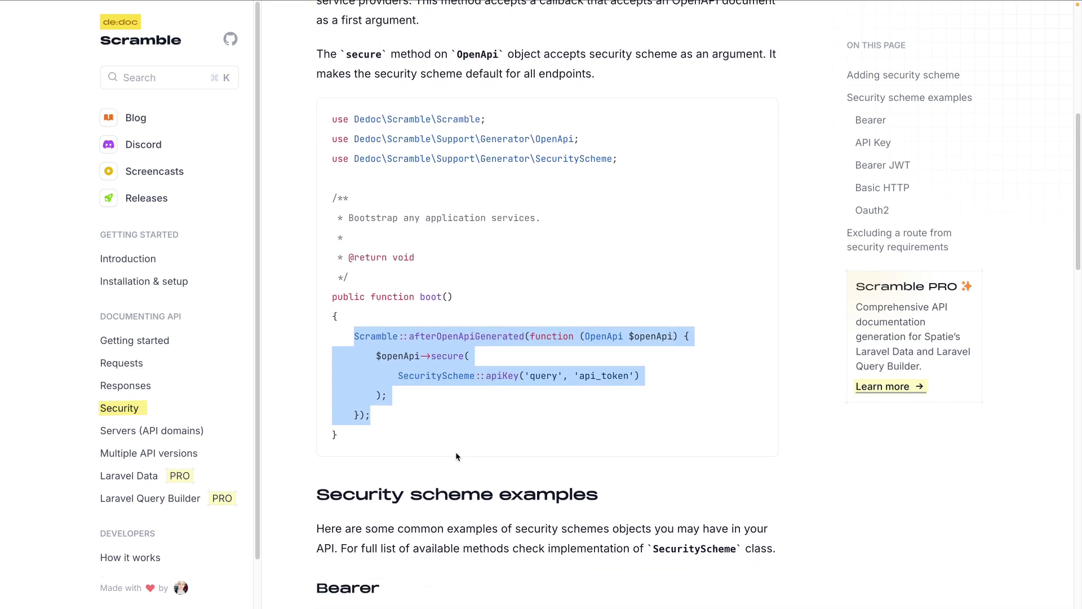
{"action": "left_click", "coordinate": [487, 434]}
- Highlight the SecurityScheme::http('bearer') line and the 'Bearer $token' text
{"action": "scroll", "coordinate": [394, 451], "scroll_direction": "down", "scroll_amount": 3}
{"action": "scroll", "coordinate": [394, 451], "scroll_direction": "down", "scroll_amount": 5}
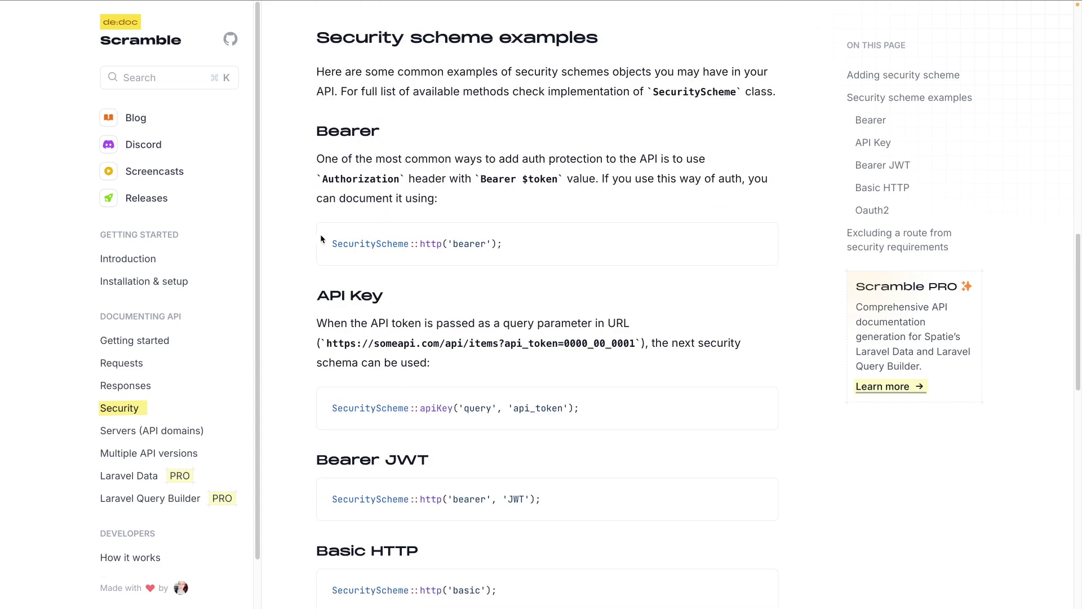
{"action": "left_click_drag", "start_coordinate": [332, 243], "coordinate": [512, 253]}
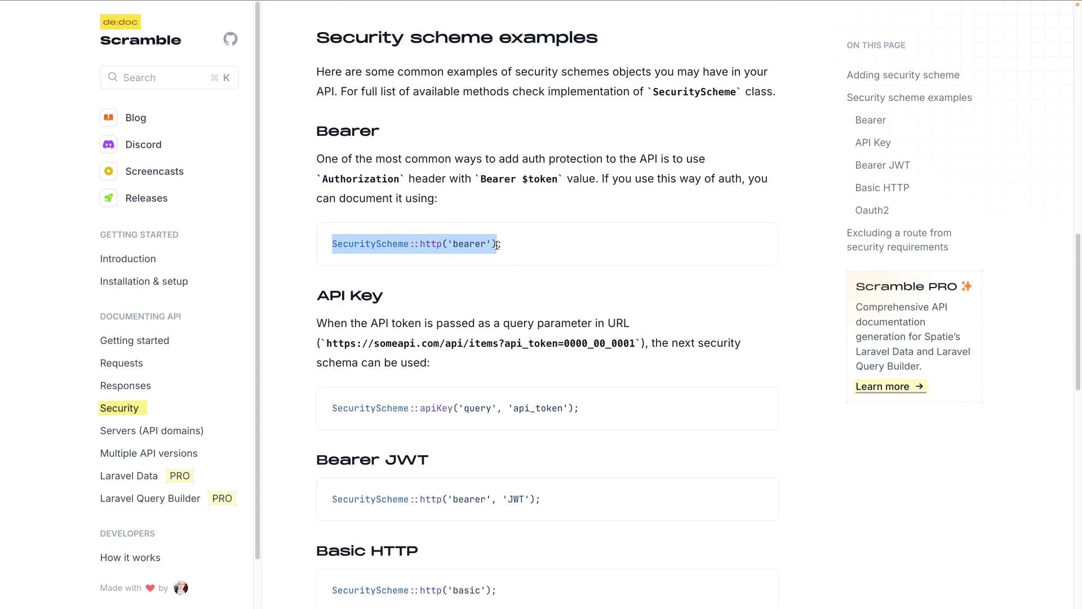
{"action": "left_click_drag", "start_coordinate": [481, 179], "coordinate": [558, 181]}
{"action": "scroll", "coordinate": [525, 317], "scroll_direction": "up", "scroll_amount": 2}
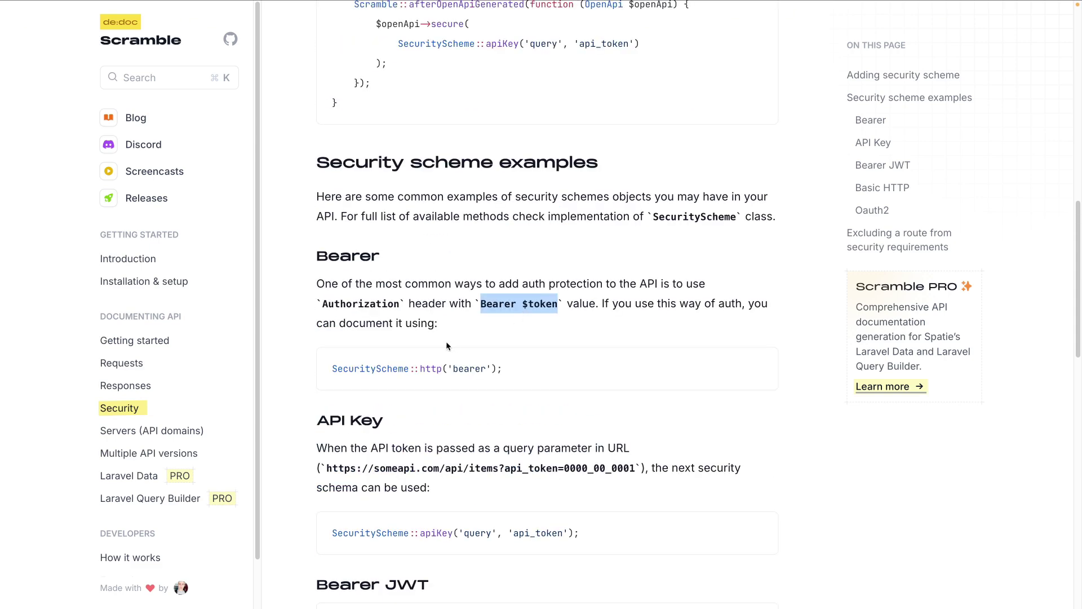
{"action": "left_click", "coordinate": [419, 337]}
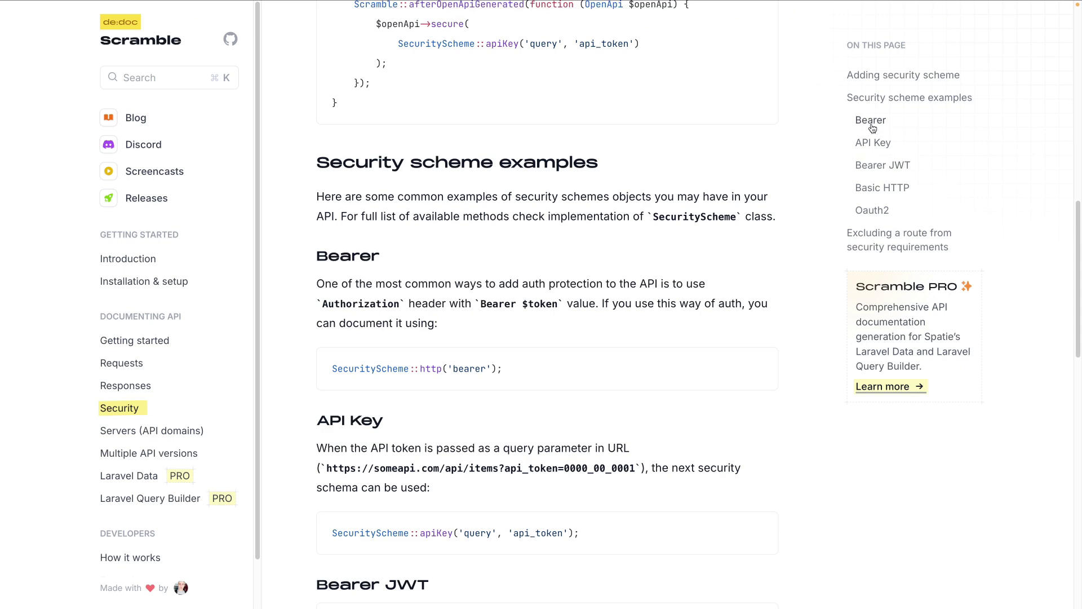
{"action": "scroll", "coordinate": [870, 130], "scroll_direction": "down", "scroll_amount": 7}
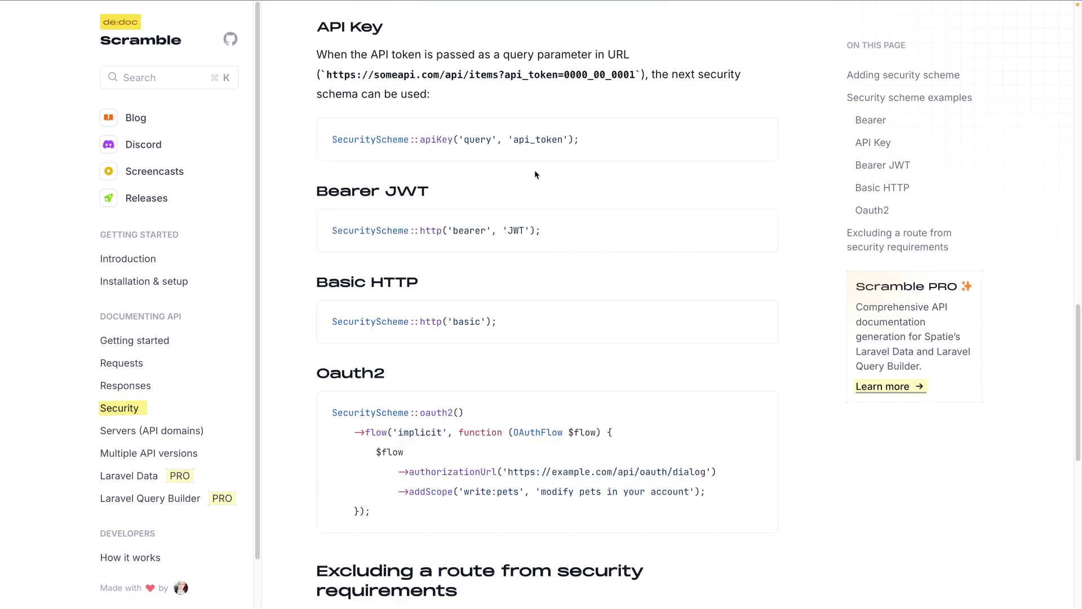
- Jump through the Bearer JWT, Basic HTTP and Oauth2 examples, then return to PhpStorm
{"action": "left_click", "coordinate": [879, 165]}
{"action": "left_click", "coordinate": [879, 188]}
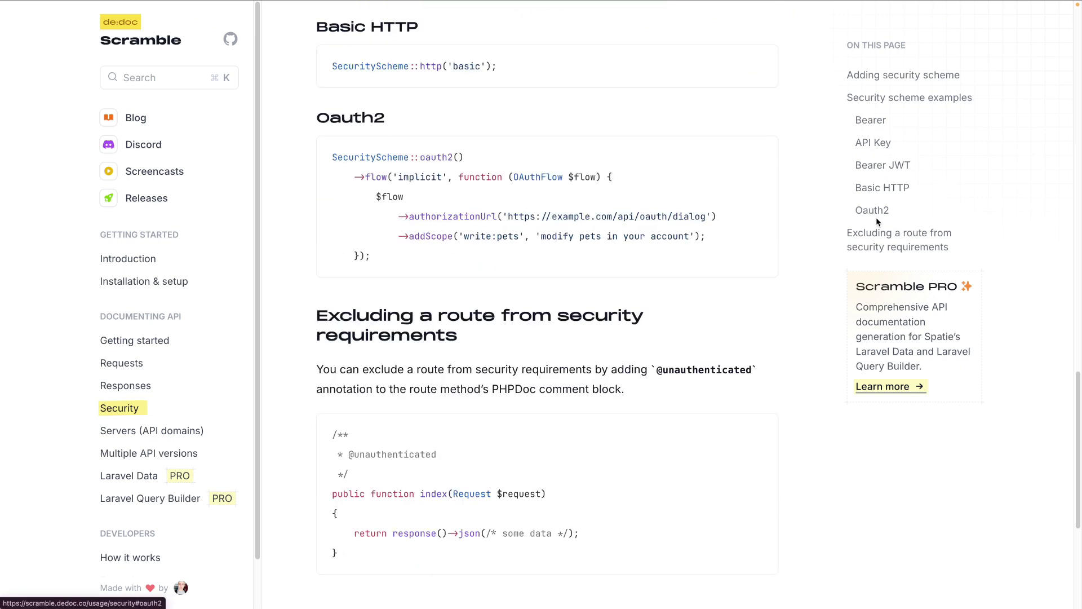
{"action": "left_click", "coordinate": [877, 218]}
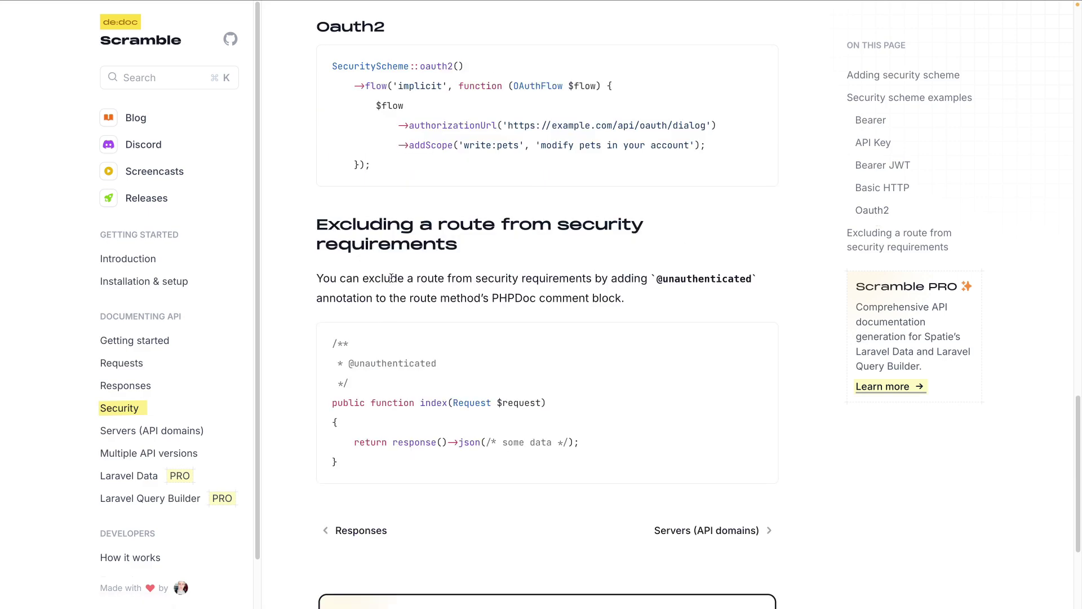
{"action": "key", "text": "super+Tab"}
{"action": "key", "text": "super+Tab"}
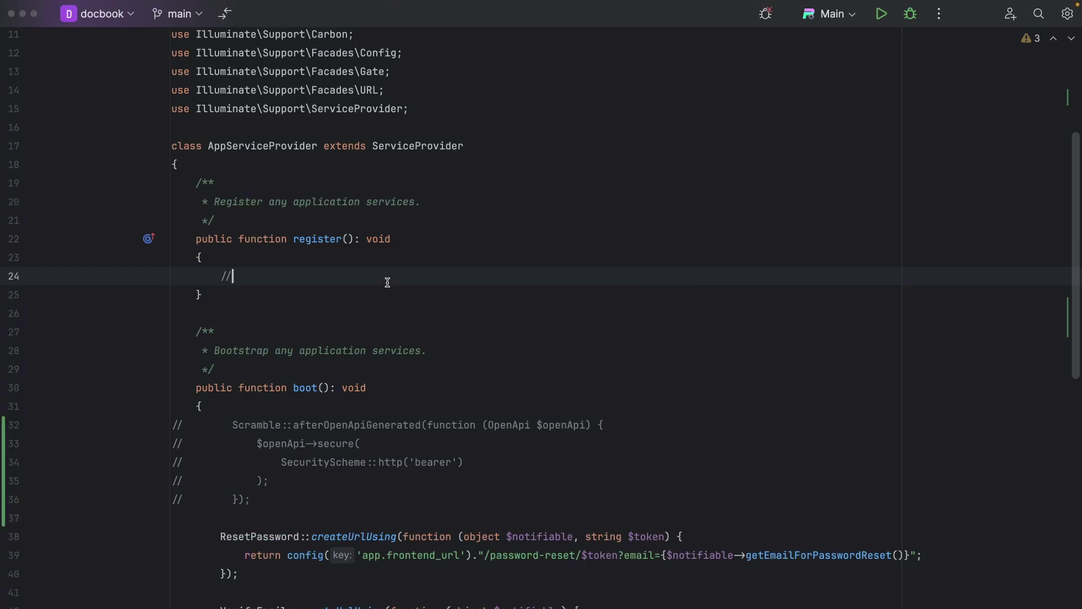
- Uncomment lines 32–36, the afterOpenApiGenerated bearer security block, in boot()
{"action": "scroll", "coordinate": [355, 367], "scroll_direction": "down", "scroll_amount": 1}
{"action": "left_click", "coordinate": [253, 477]}
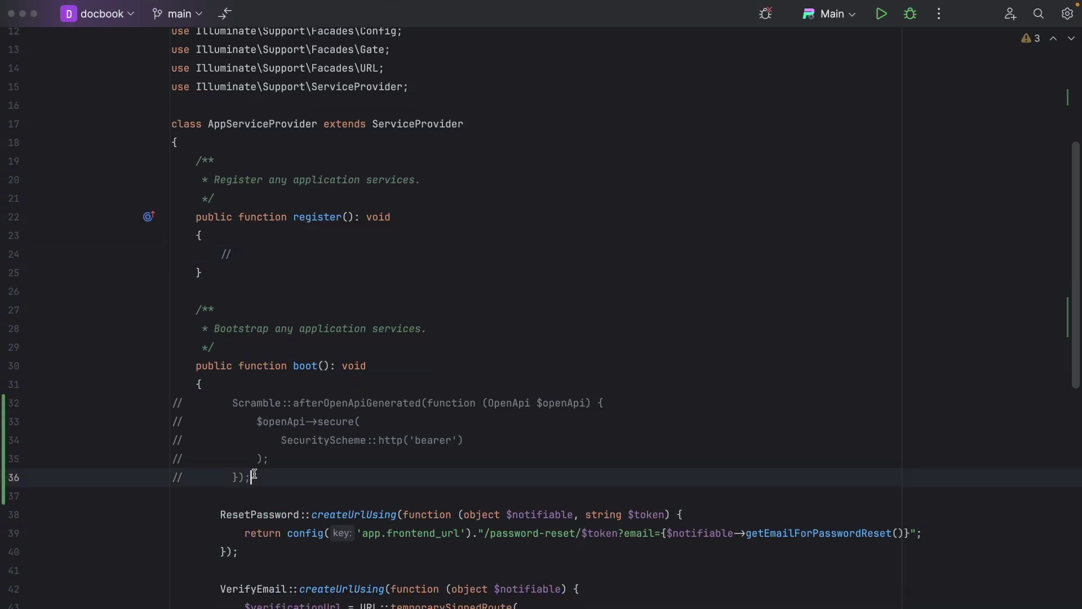
{"action": "left_click_drag", "start_coordinate": [254, 477], "coordinate": [162, 414]}
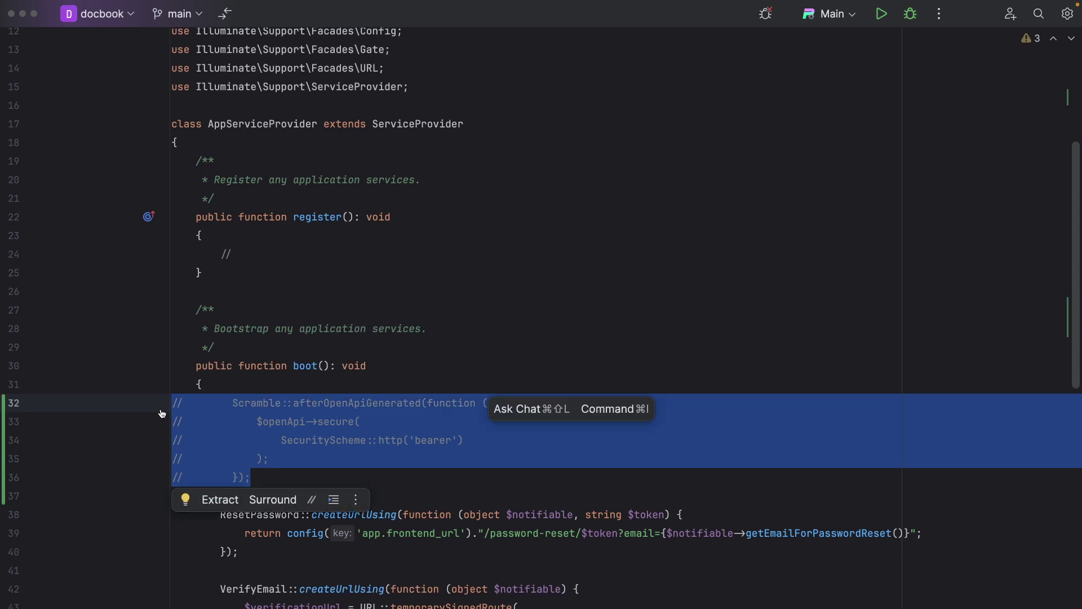
{"action": "key", "text": "super+slash"}
{"action": "left_click", "coordinate": [237, 439]}
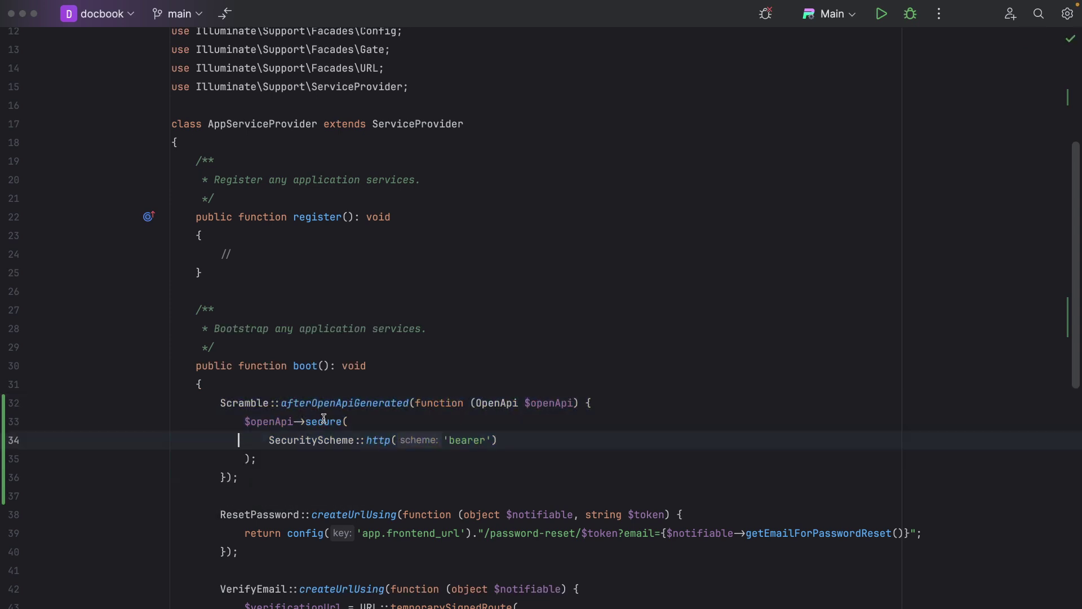
- Re-check the now-active SecurityScheme::http('bearer') line 34 and show the project file tree
{"action": "key", "text": "Up"}
{"action": "key", "text": "Up"}
{"action": "key", "text": "Home"}
{"action": "left_click_drag", "start_coordinate": [260, 439], "coordinate": [501, 446]}
{"action": "left_click", "coordinate": [515, 419]}
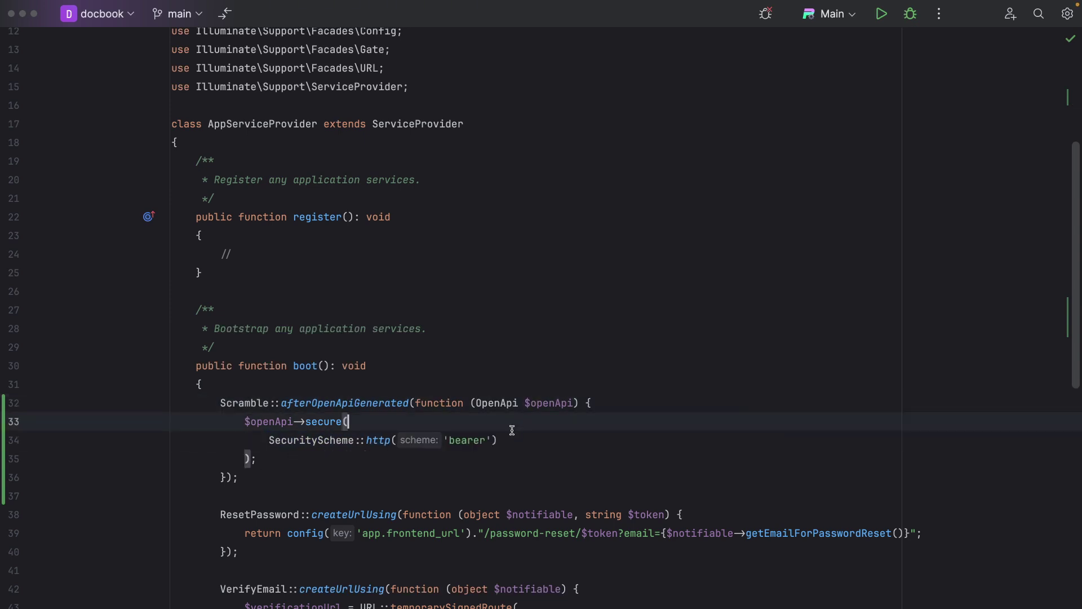
{"action": "key", "text": "super+1"}
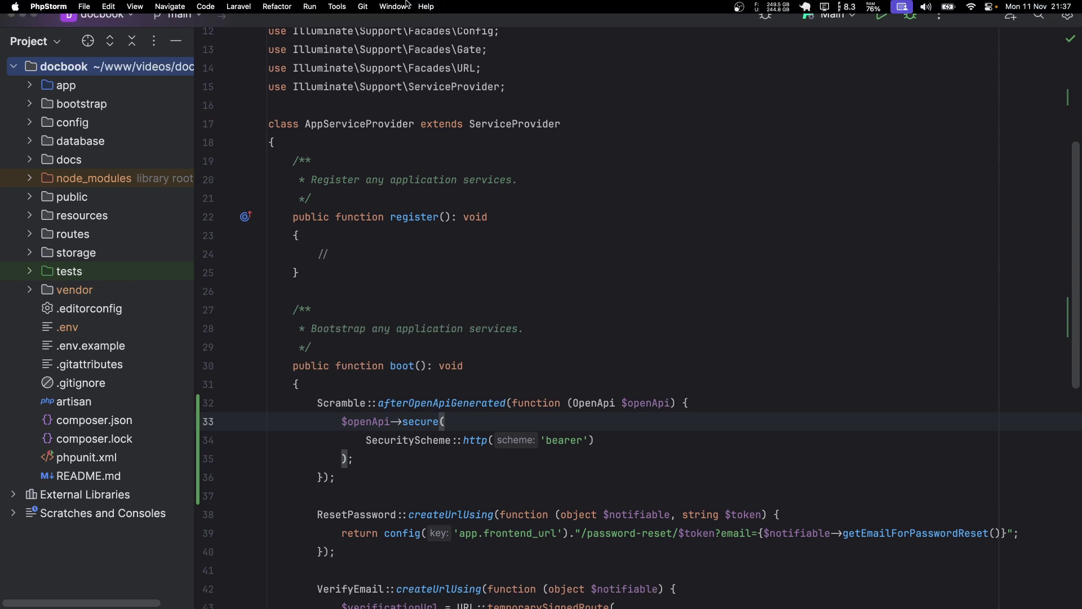
{"action": "key", "text": "super+Tab"}
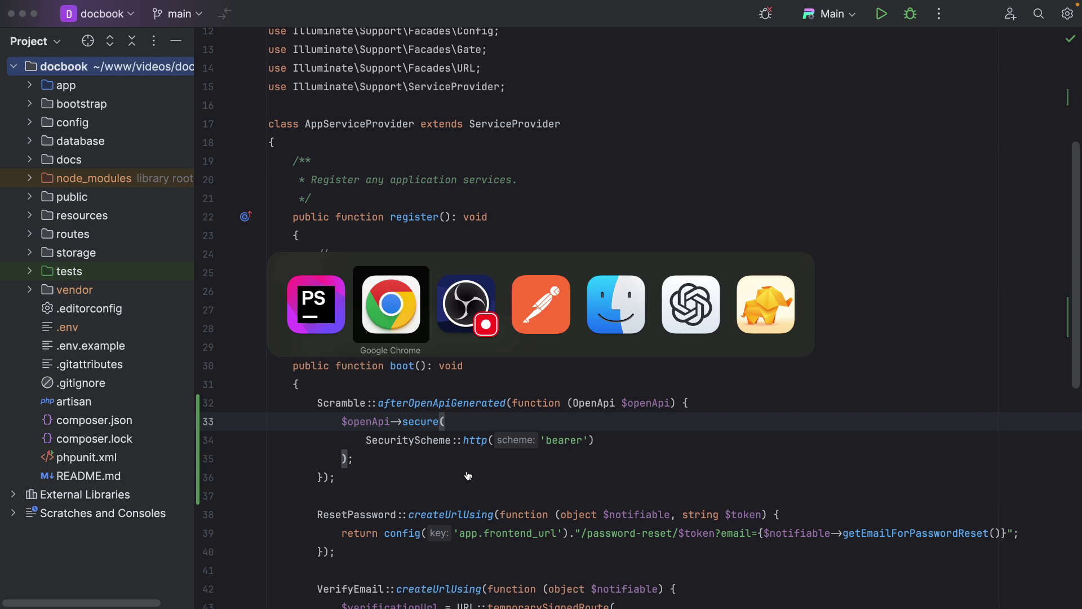
{"action": "key", "text": "Escape"}
{"action": "left_click_drag", "start_coordinate": [614, 440], "coordinate": [330, 443]}
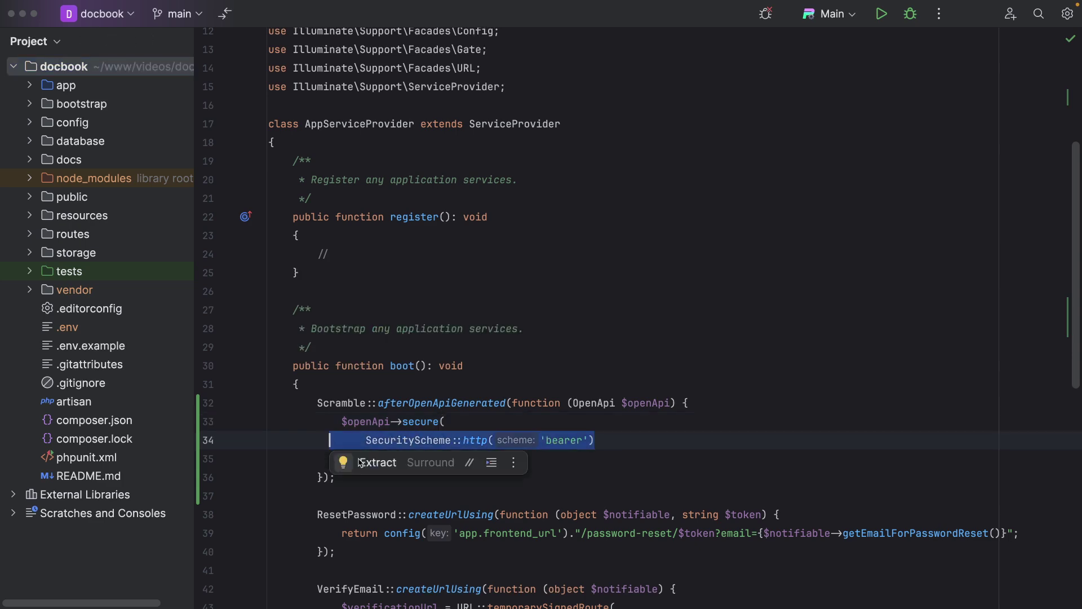
{"action": "left_click", "coordinate": [544, 514]}
{"action": "key", "text": "super+Tab"}
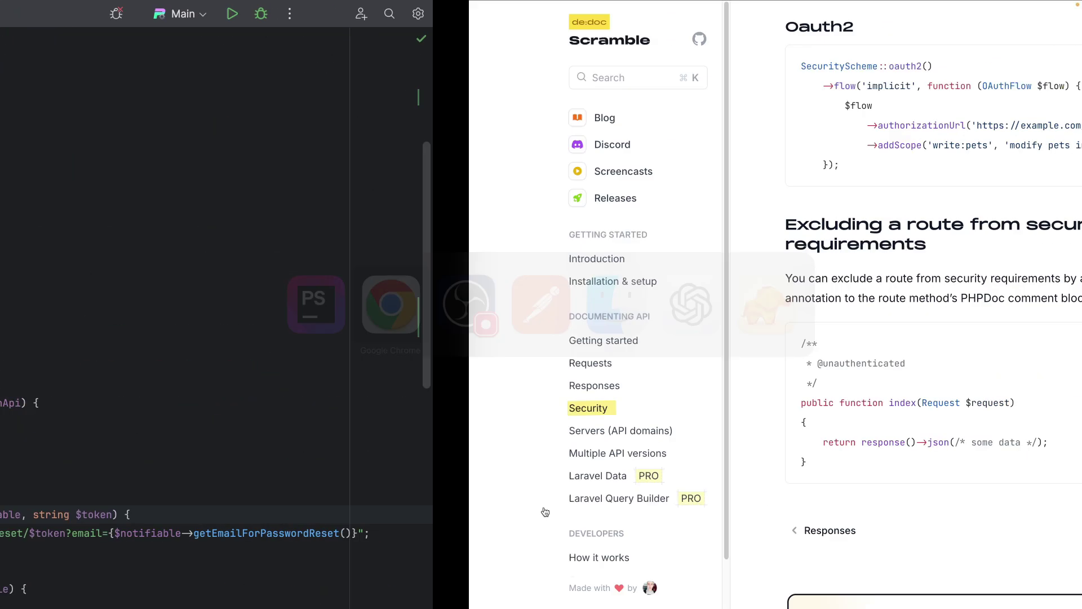
- Paste a fresh bearer token into doctor.show and send, getting 200 OK with the Urology doctor's data
{"action": "key", "text": "ctrl+Tab"}
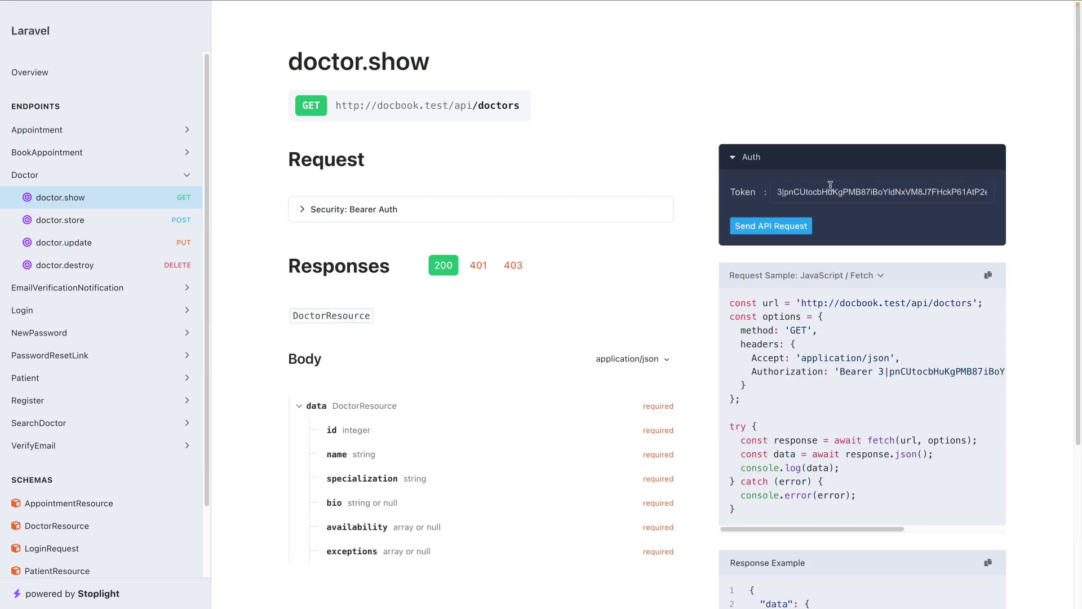
{"action": "left_click", "coordinate": [831, 186]}
{"action": "key", "text": "super+a"}
{"action": "key", "text": "BackSpace"}
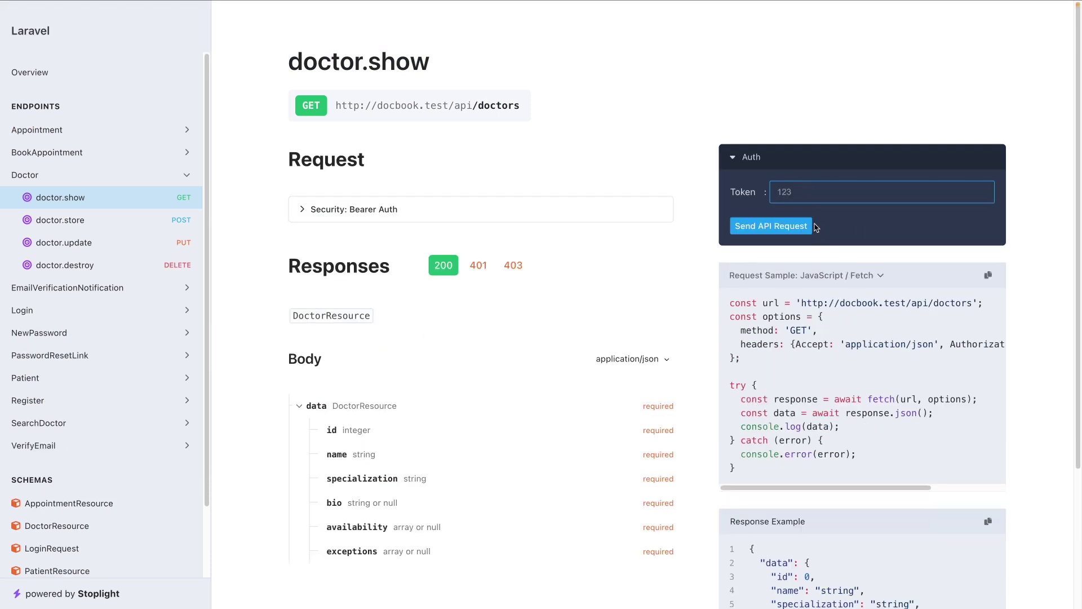
{"action": "key", "text": "super+v"}
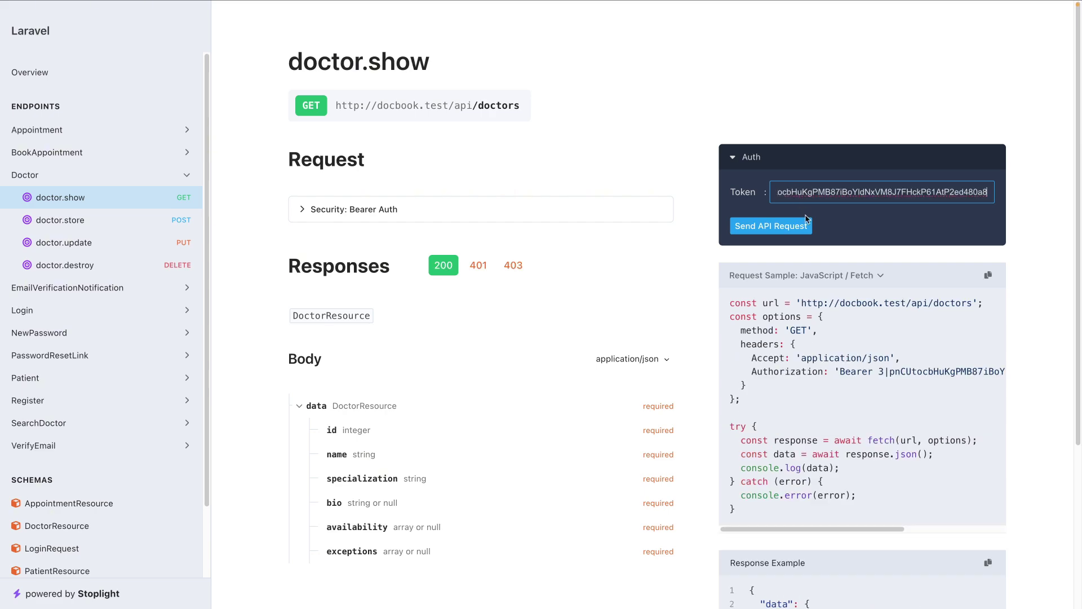
{"action": "left_click", "coordinate": [804, 226]}
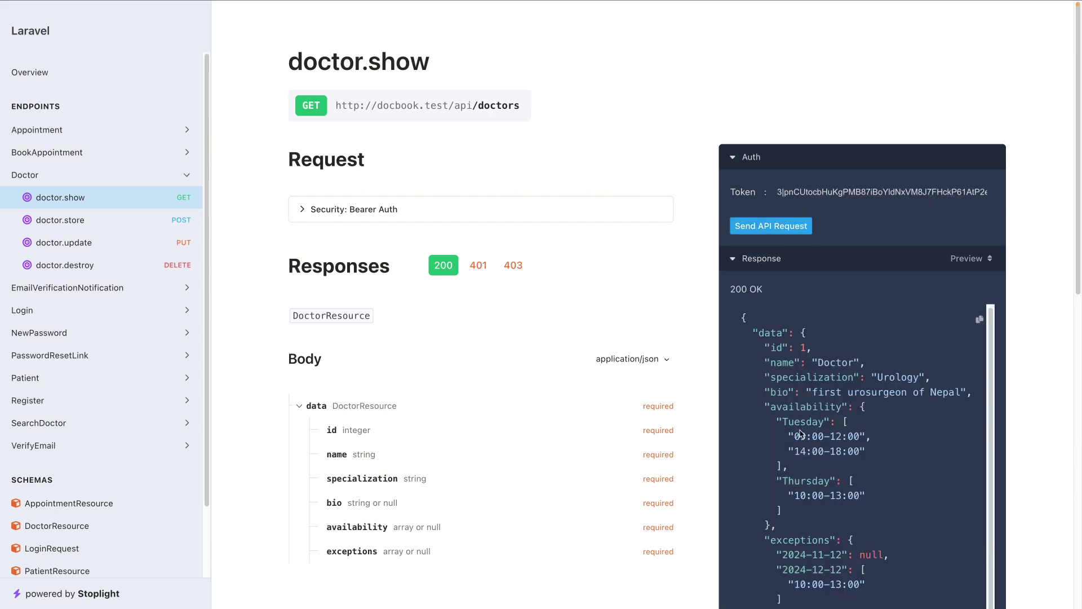
{"action": "scroll", "coordinate": [812, 508], "scroll_direction": "down", "scroll_amount": 4}
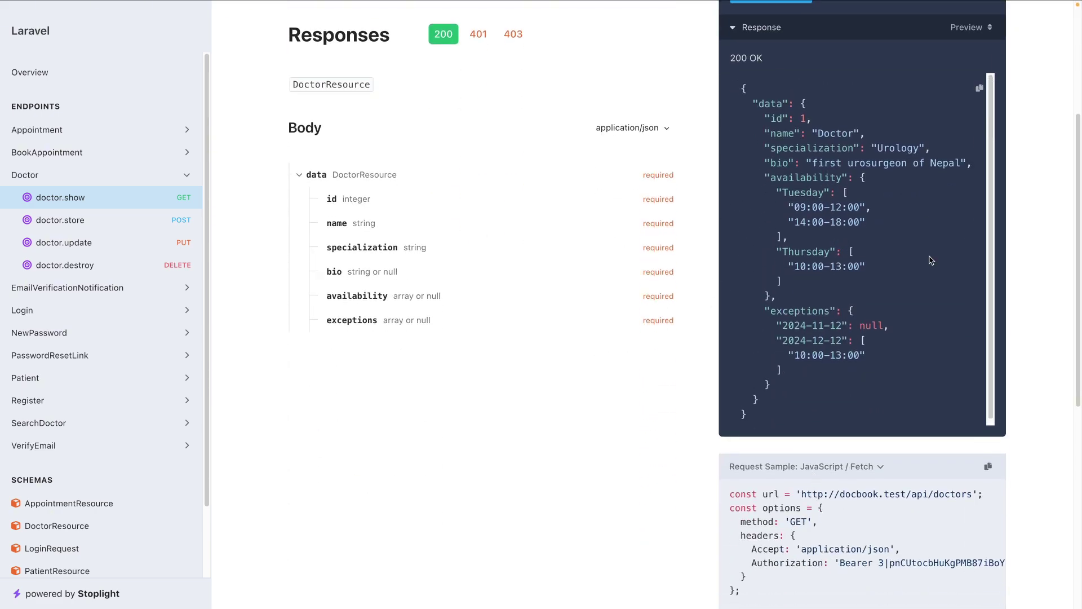
{"action": "left_click_drag", "start_coordinate": [782, 121], "coordinate": [833, 344]}
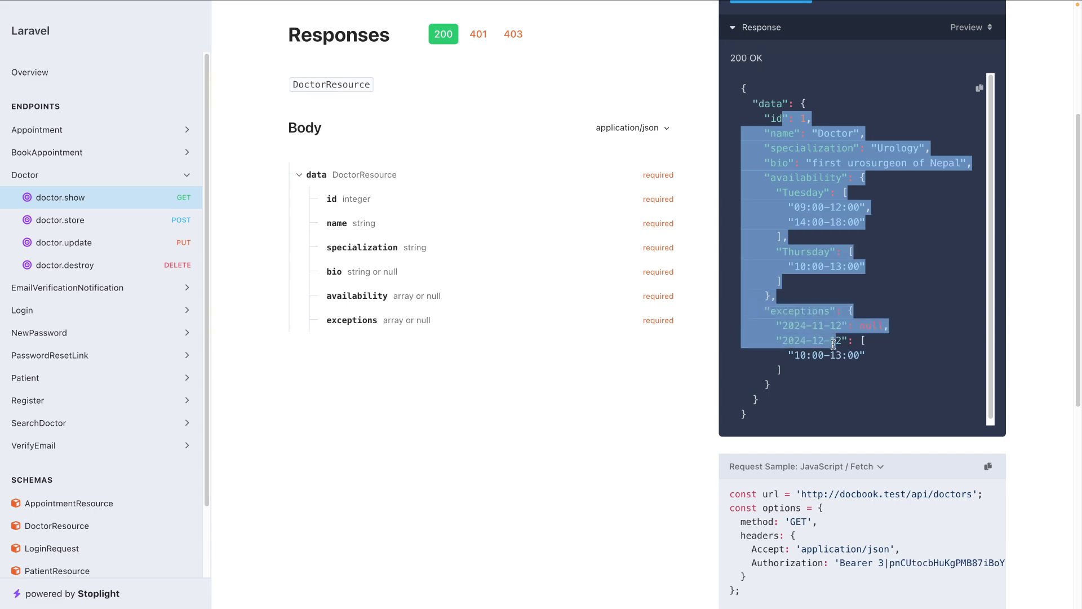
- Open 'Handle an incoming registration request' (POST /register) under Registration
{"action": "left_click", "coordinate": [472, 384]}
{"action": "scroll", "coordinate": [472, 384], "scroll_direction": "up", "scroll_amount": 4}
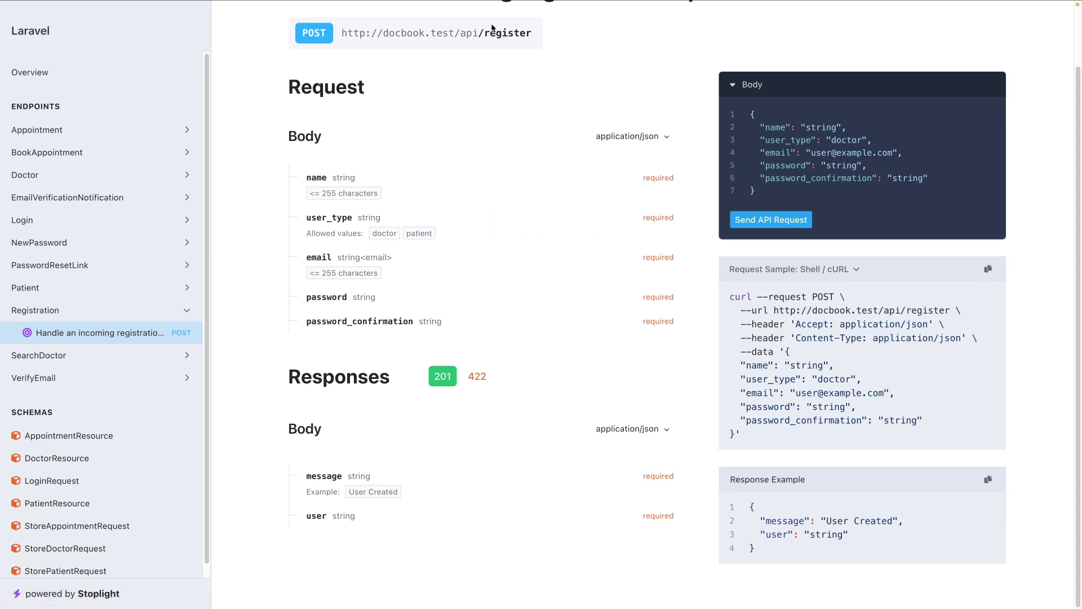
{"action": "key", "text": "super+Tab"}
{"action": "key", "text": "super+Tab"}
{"action": "key", "text": "super+Tab"}
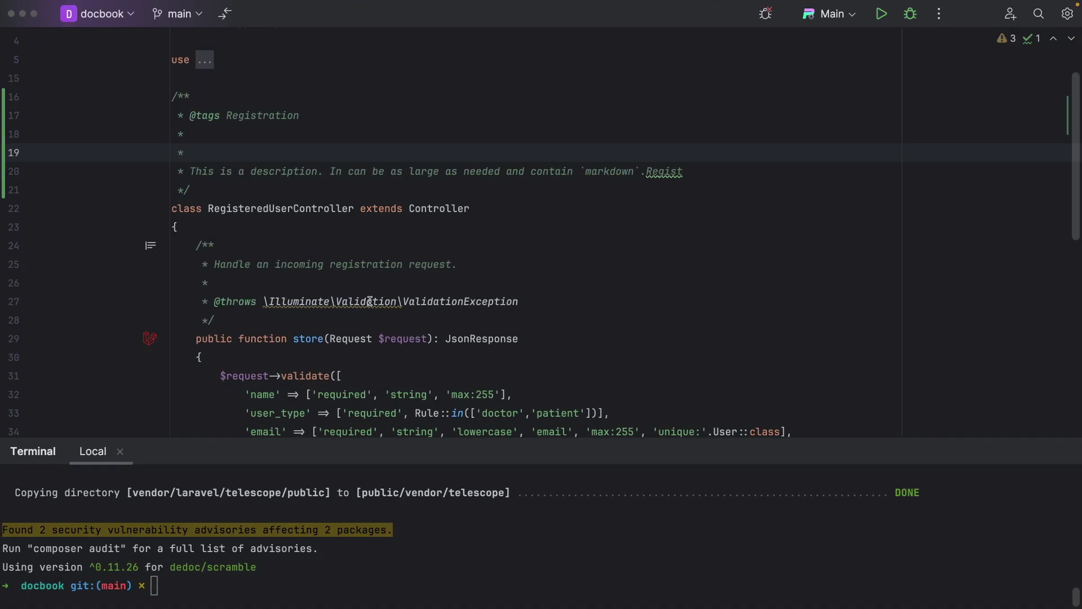
{"action": "left_click", "coordinate": [509, 276]}
{"action": "scroll", "coordinate": [244, 254], "scroll_direction": "up", "scroll_amount": 2}
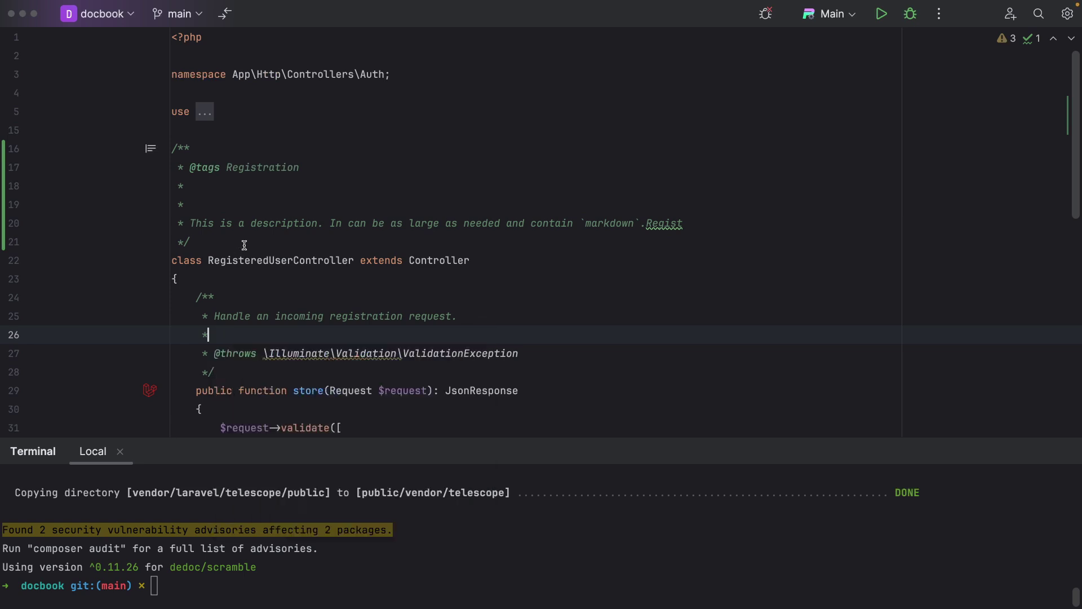
{"action": "double_click", "coordinate": [266, 263]}
{"action": "left_click", "coordinate": [322, 285]}
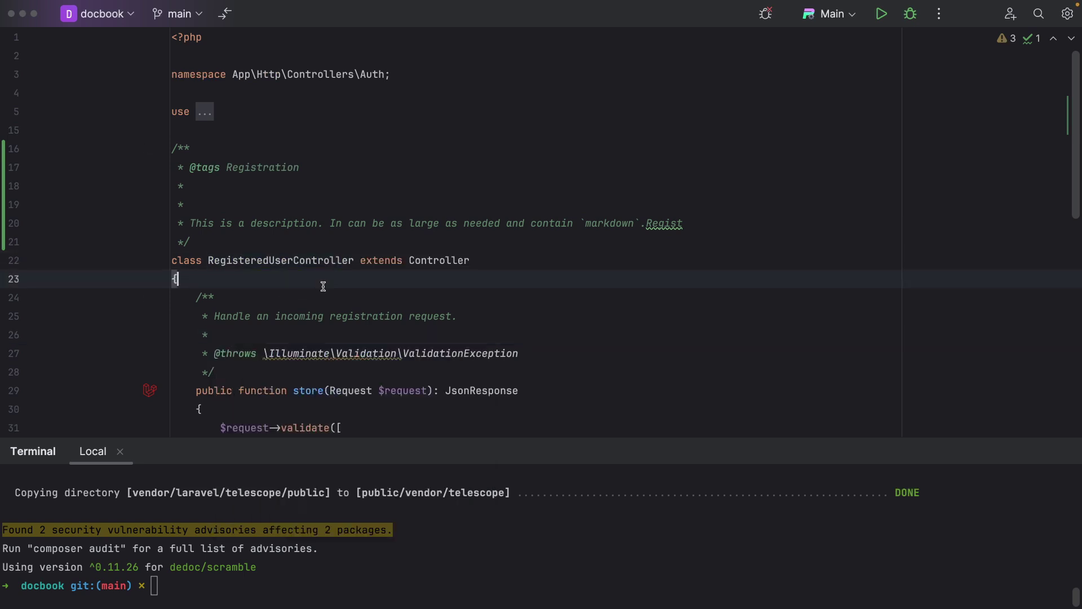
{"action": "left_click_drag", "start_coordinate": [189, 168], "coordinate": [226, 169]}
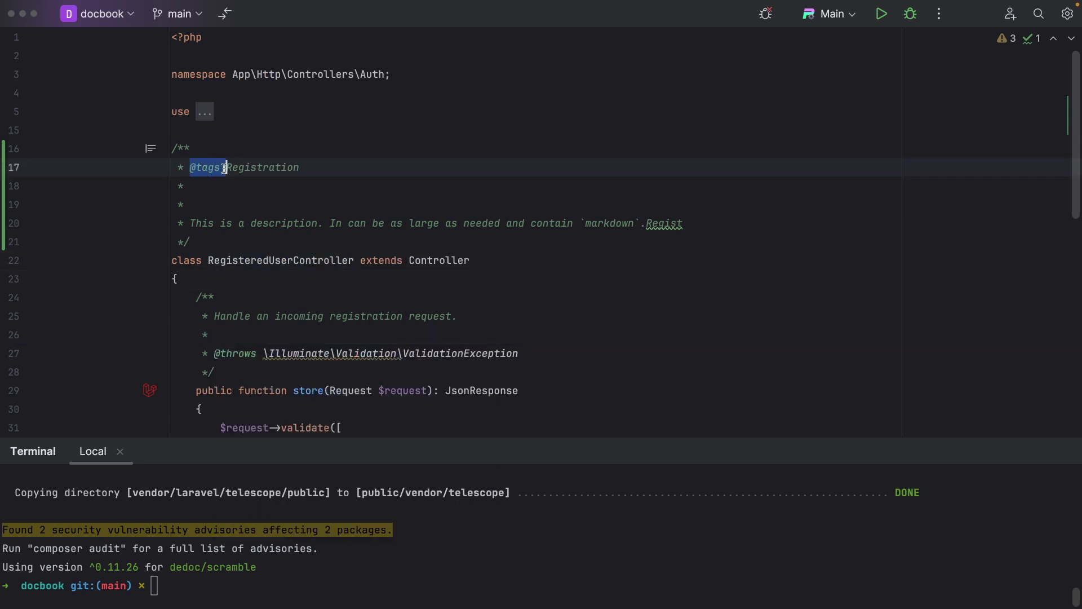
{"action": "left_click", "coordinate": [386, 204]}
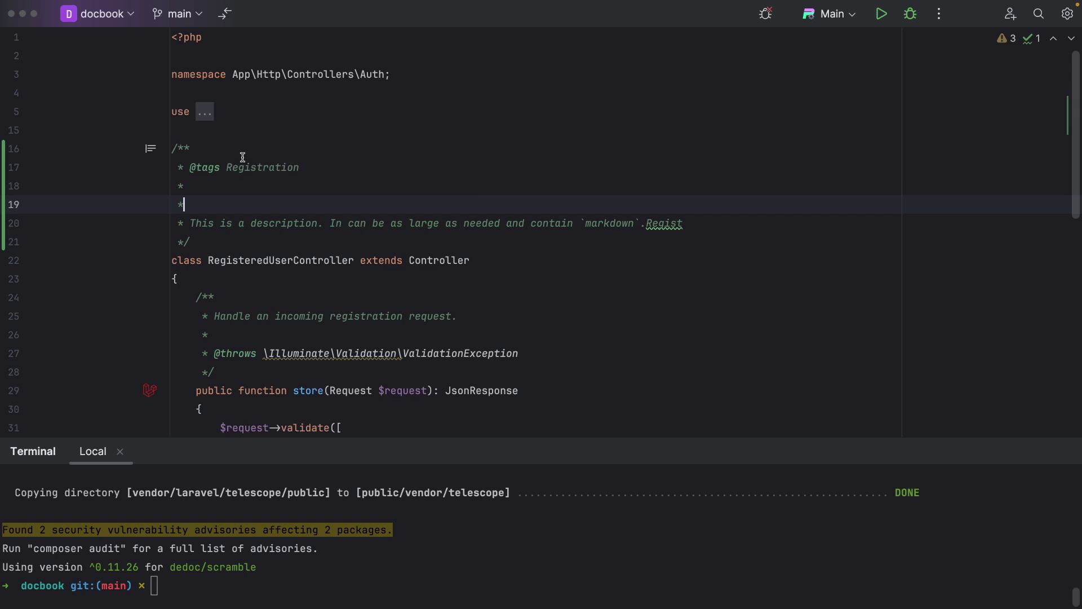
{"action": "left_click_drag", "start_coordinate": [226, 168], "coordinate": [302, 171]}
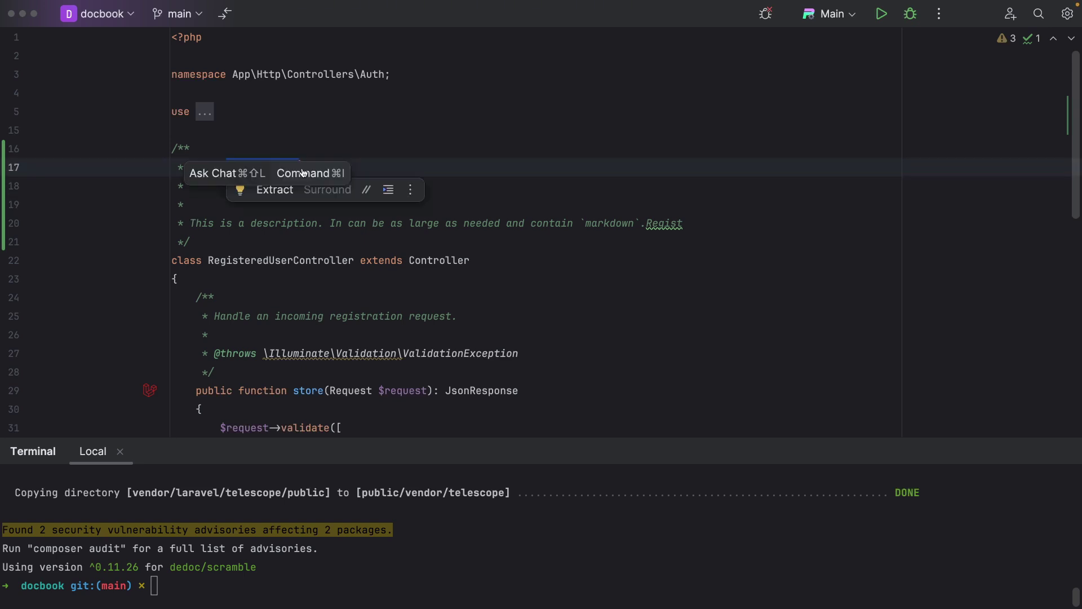
{"action": "left_click", "coordinate": [350, 114]}
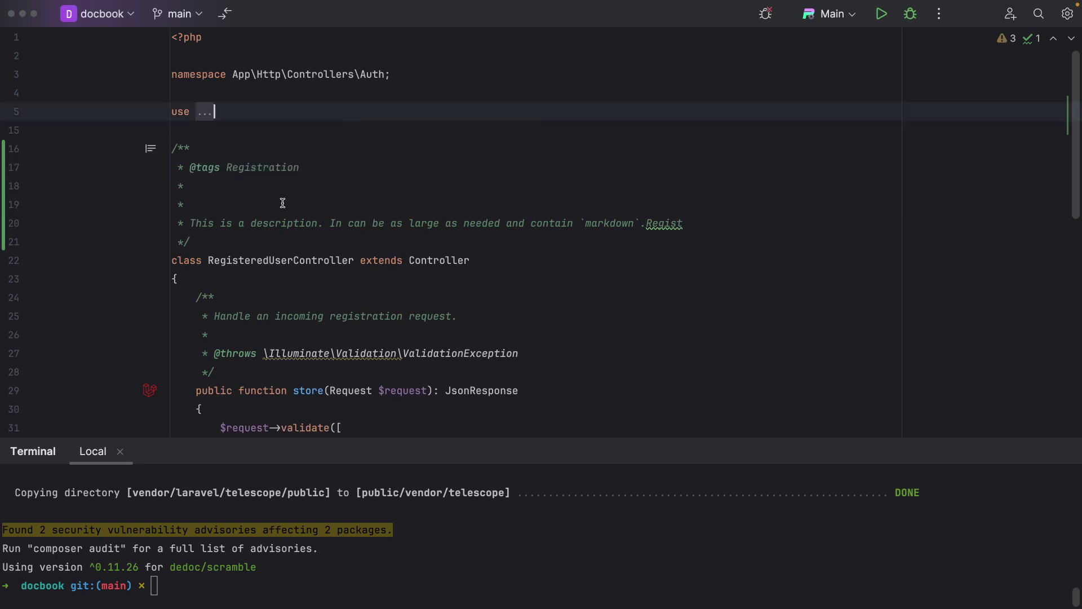
{"action": "double_click", "coordinate": [287, 168]}
{"action": "type", "text": "Re"}
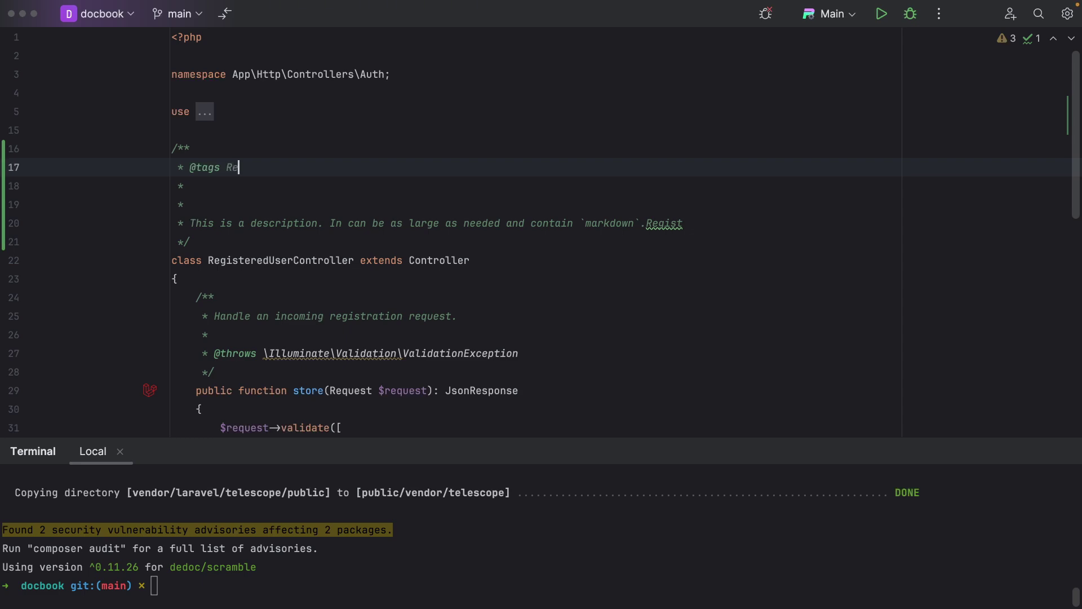
{"action": "type", "text": "gister Endpoint"}
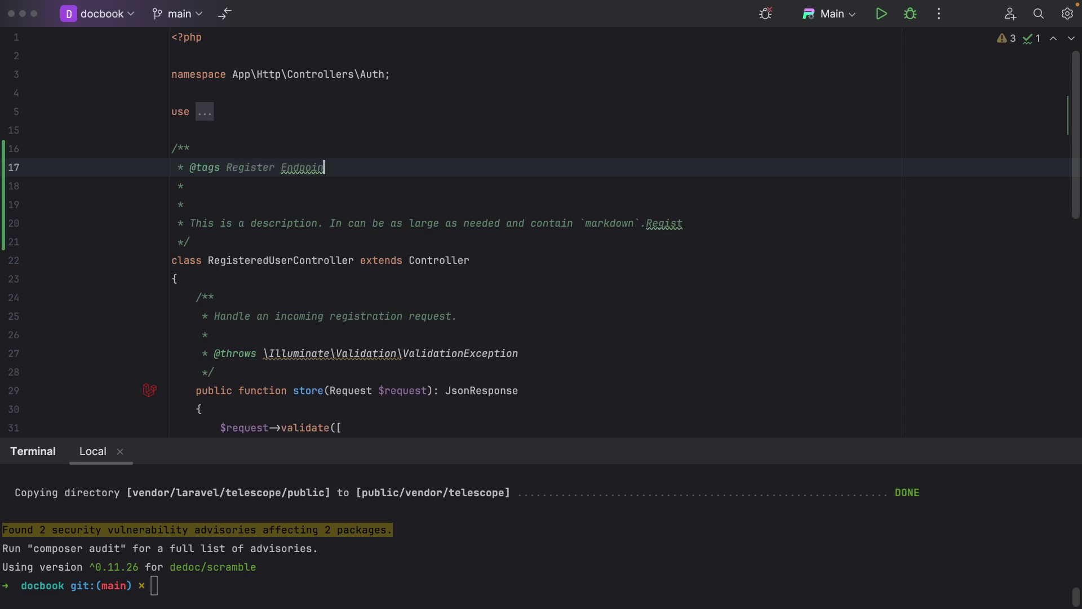
{"action": "key", "text": "ctrl+Right"}
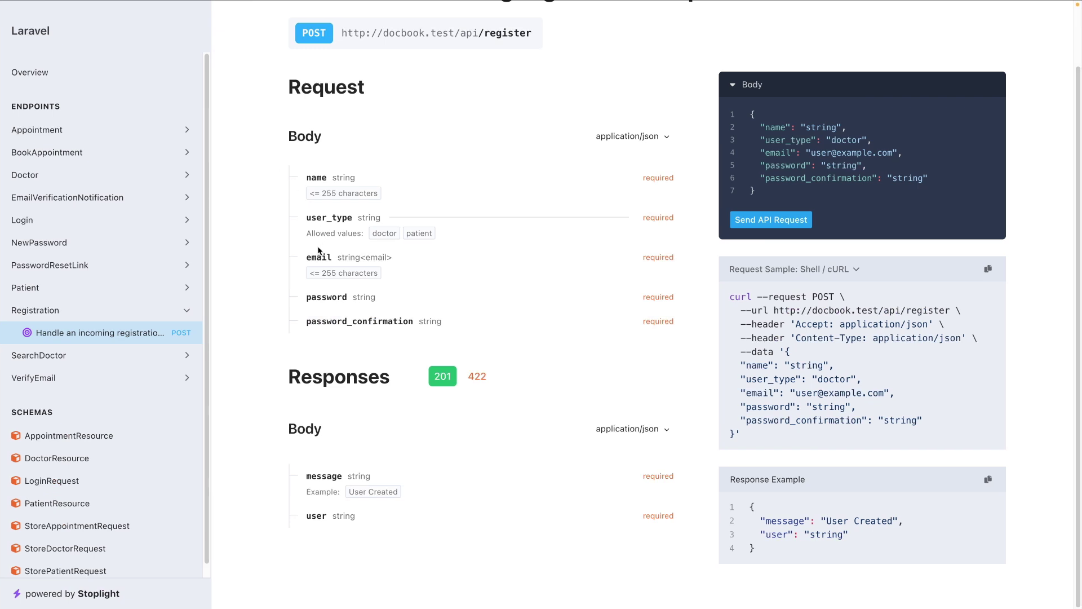
- Reload the Scramble docs to pick up the new tag, then review the controller code
{"action": "key", "text": "super+r"}
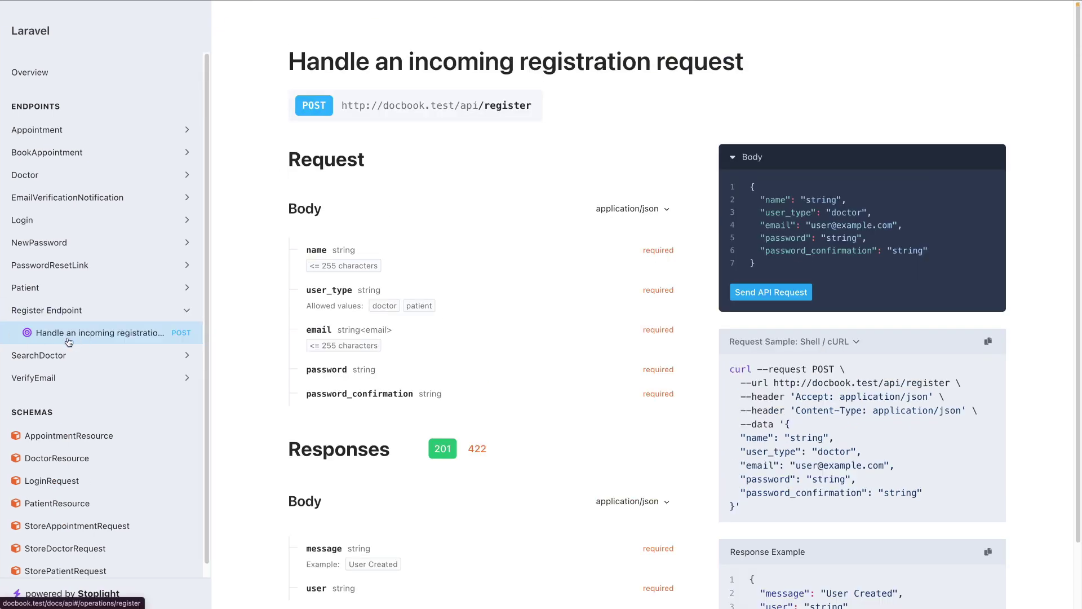
{"action": "key", "text": "super+Tab"}
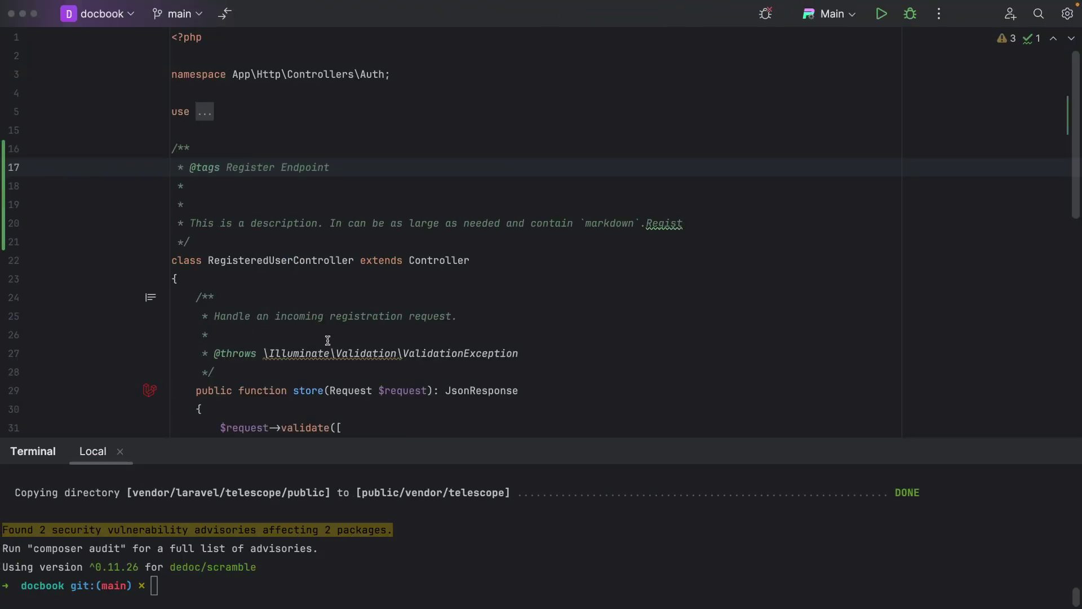
{"action": "scroll", "coordinate": [221, 330], "scroll_direction": "down", "scroll_amount": 1}
{"action": "mouse_move", "coordinate": [221, 334]}
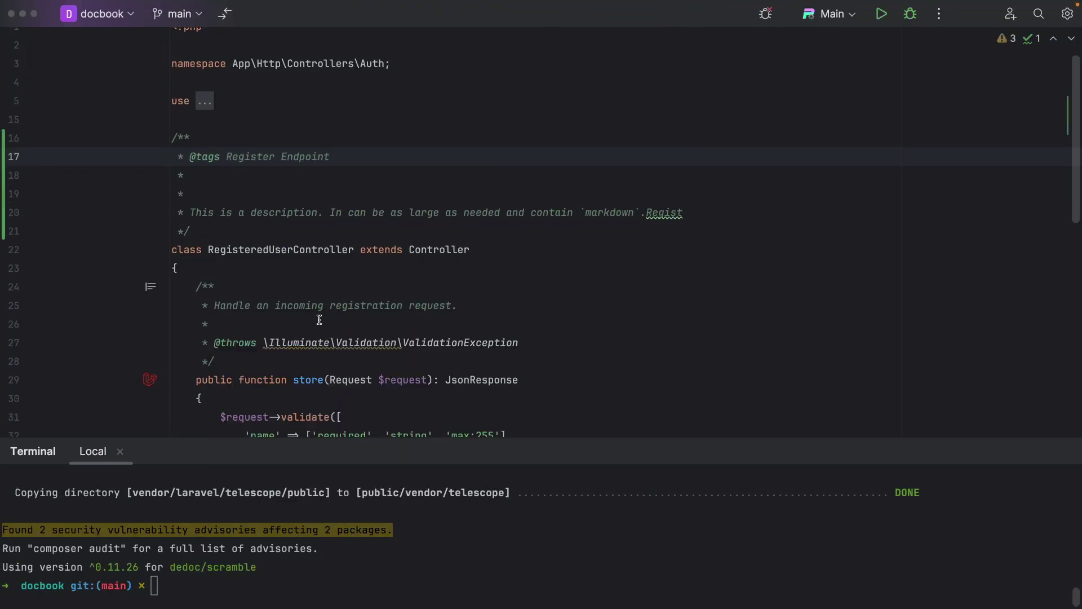
{"action": "scroll", "coordinate": [454, 315], "scroll_direction": "down", "scroll_amount": 3}
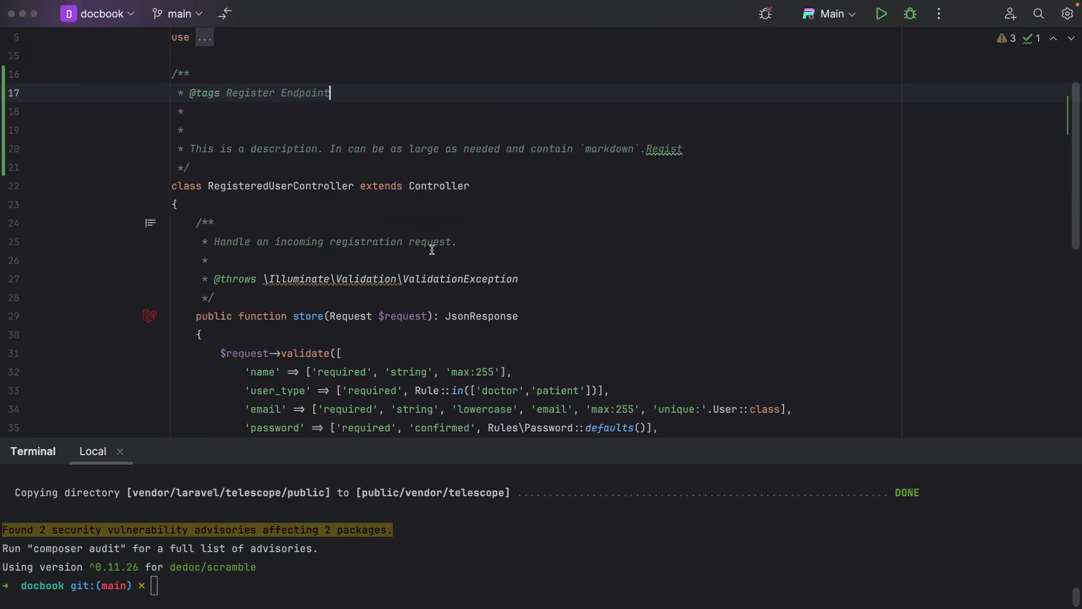
{"action": "scroll", "coordinate": [434, 263], "scroll_direction": "down", "scroll_amount": 2}
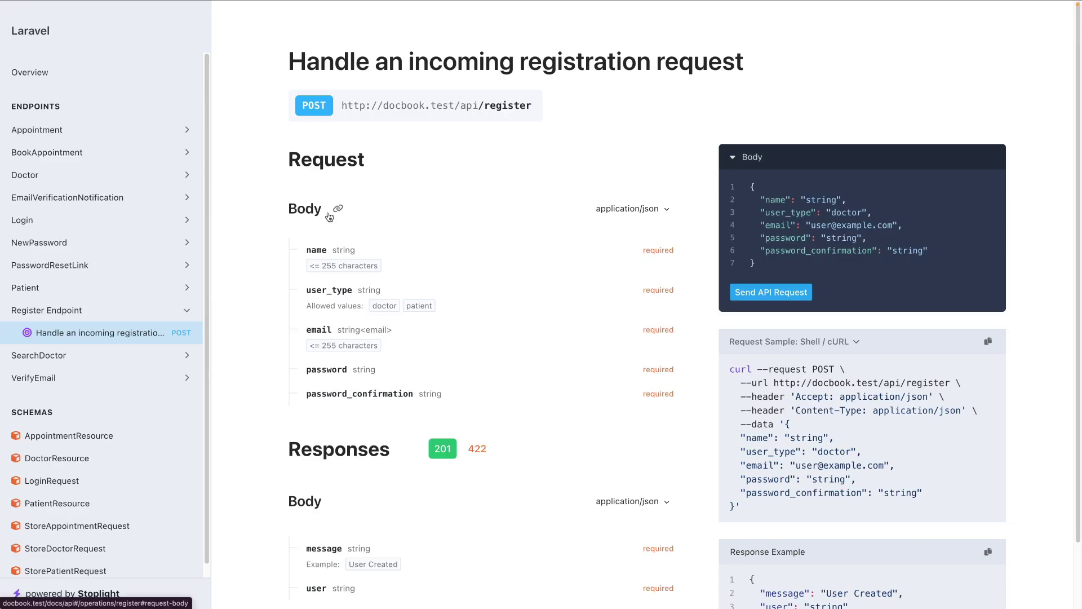
{"action": "scroll", "coordinate": [430, 389], "scroll_direction": "down", "scroll_amount": 2}
{"action": "scroll", "coordinate": [361, 348], "scroll_direction": "up", "scroll_amount": 2}
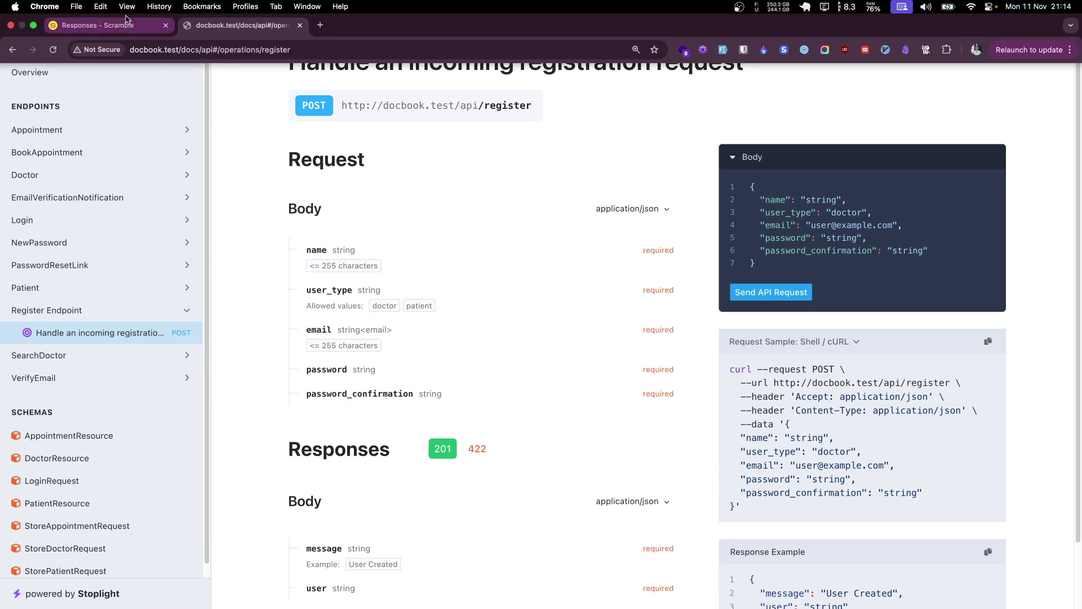
- Check the Responses page's AnonymousResourceCollection example, then put the caret on docblock line 18
{"action": "left_click", "coordinate": [128, 25]}
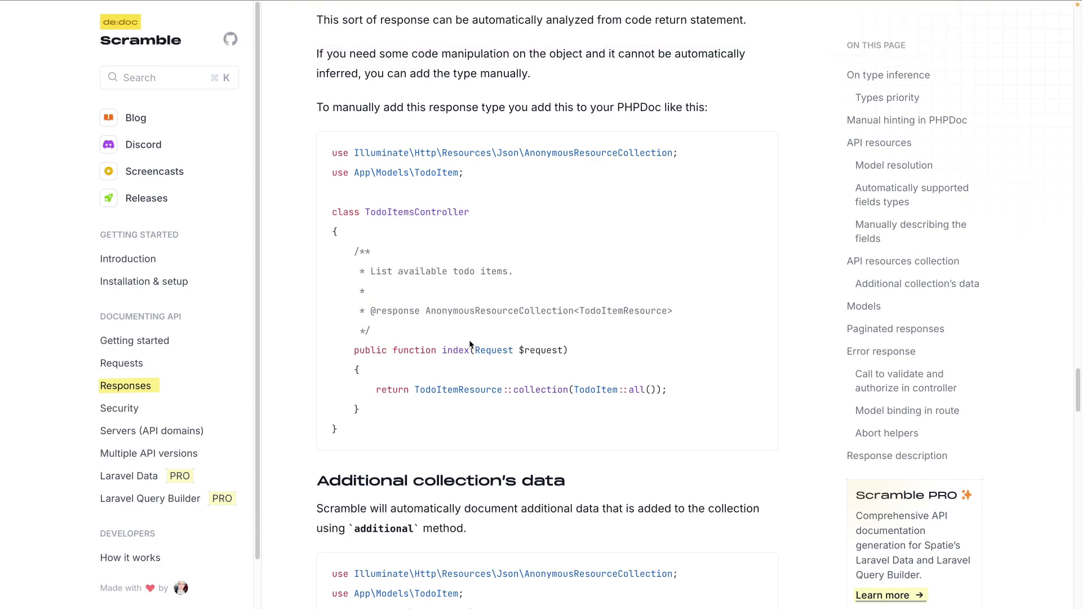
{"action": "double_click", "coordinate": [500, 310]}
{"action": "scroll", "coordinate": [404, 214], "scroll_direction": "up", "scroll_amount": 5}
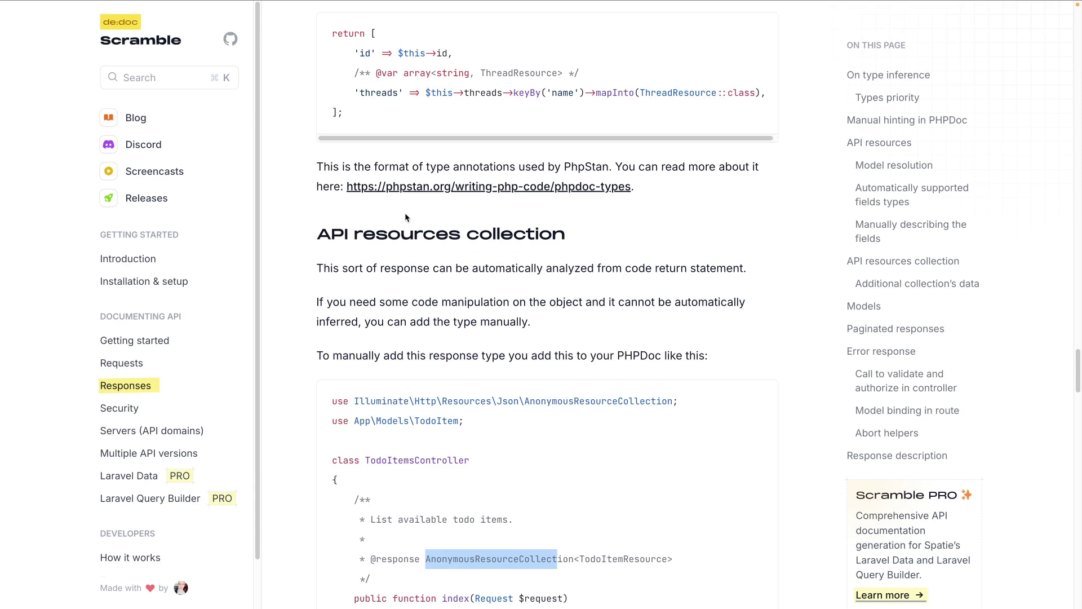
{"action": "key", "text": "super+Tab"}
{"action": "scroll", "coordinate": [215, 398], "scroll_direction": "down", "scroll_amount": 8}
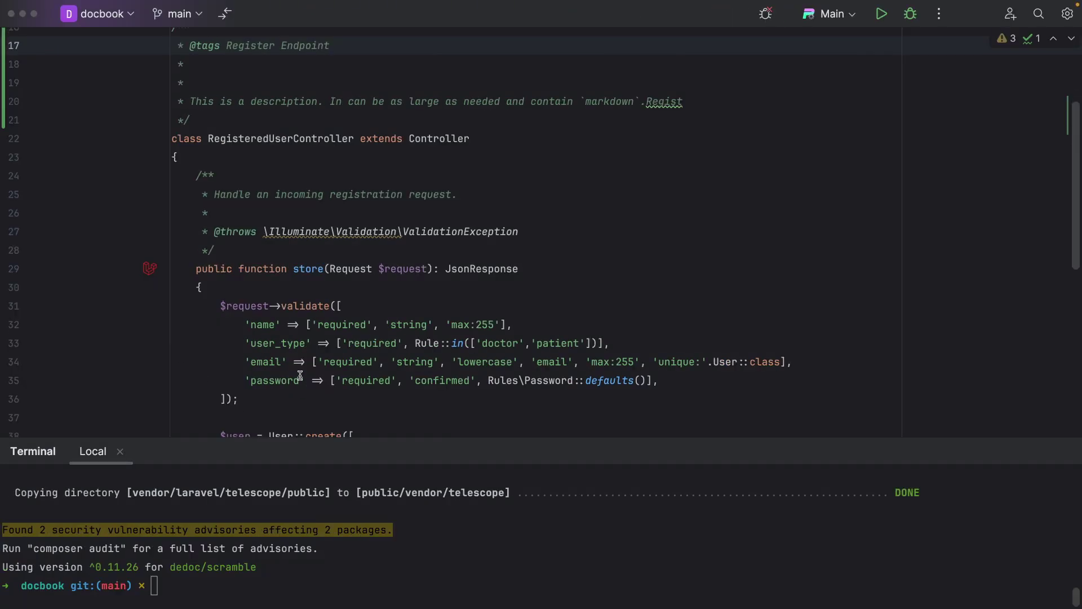
{"action": "scroll", "coordinate": [291, 391], "scroll_direction": "down", "scroll_amount": 2}
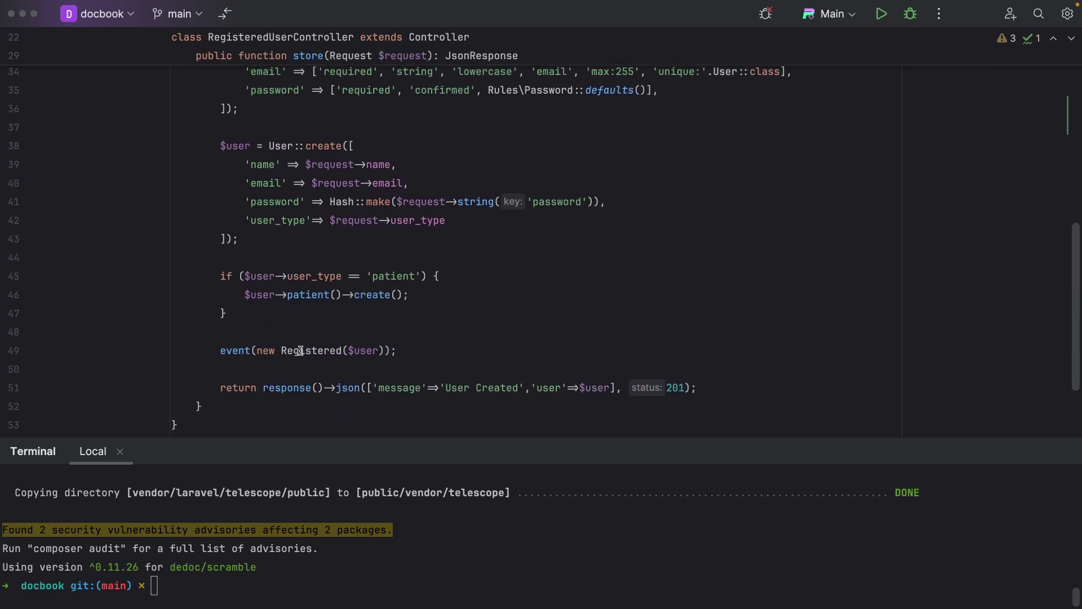
{"action": "scroll", "coordinate": [425, 336], "scroll_direction": "up", "scroll_amount": 15}
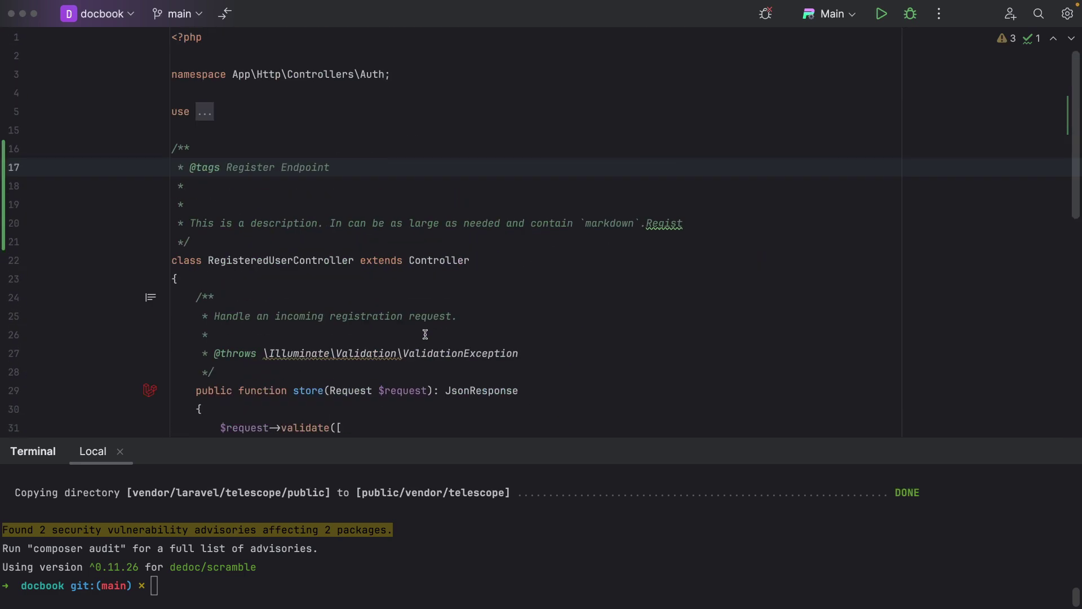
{"action": "left_click", "coordinate": [367, 176]}
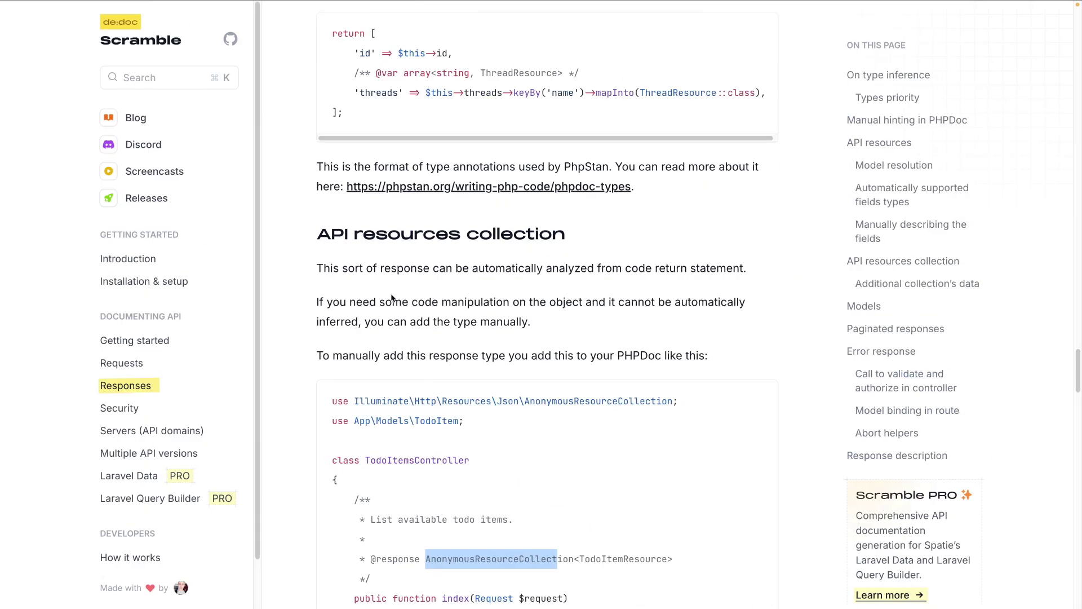
{"action": "scroll", "coordinate": [406, 364], "scroll_direction": "down", "scroll_amount": 18}
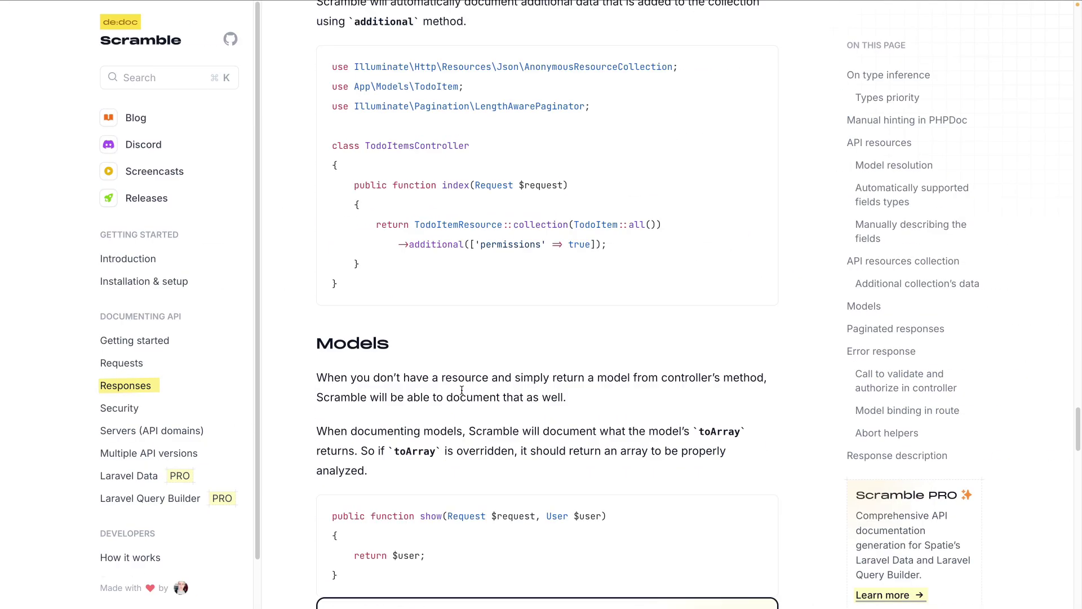
{"action": "scroll", "coordinate": [462, 390], "scroll_direction": "down", "scroll_amount": 9}
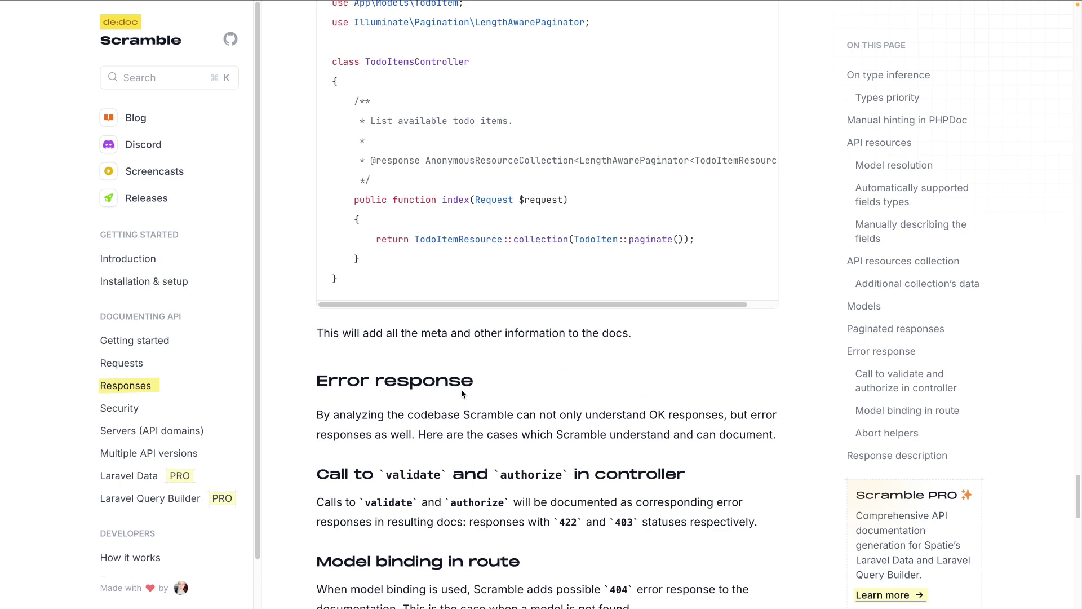
{"action": "scroll", "coordinate": [412, 192], "scroll_direction": "up", "scroll_amount": 4}
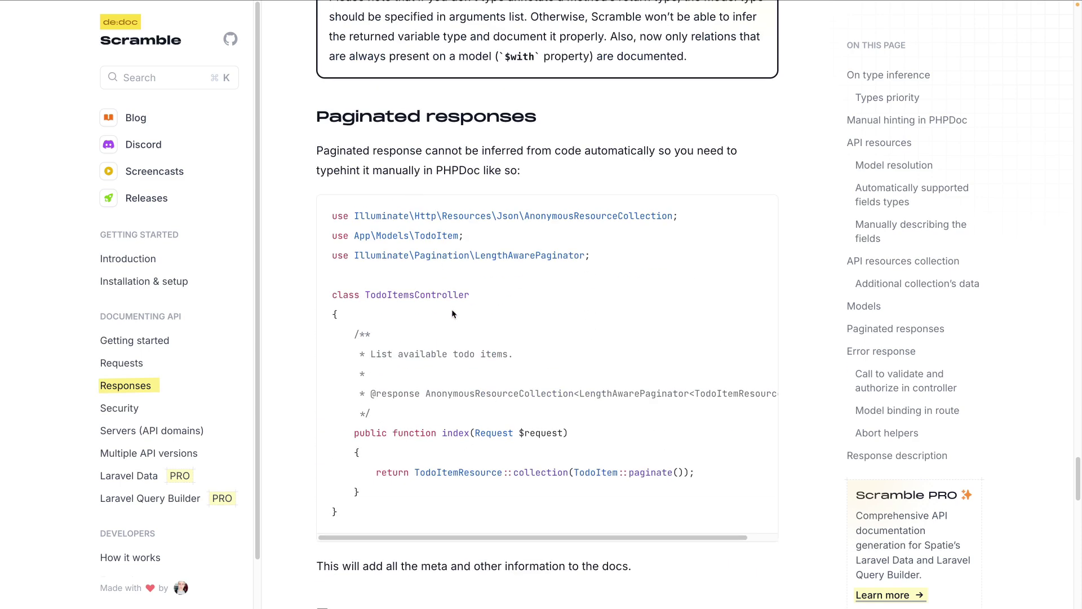
{"action": "scroll", "coordinate": [541, 408], "scroll_direction": "right", "scroll_amount": 2}
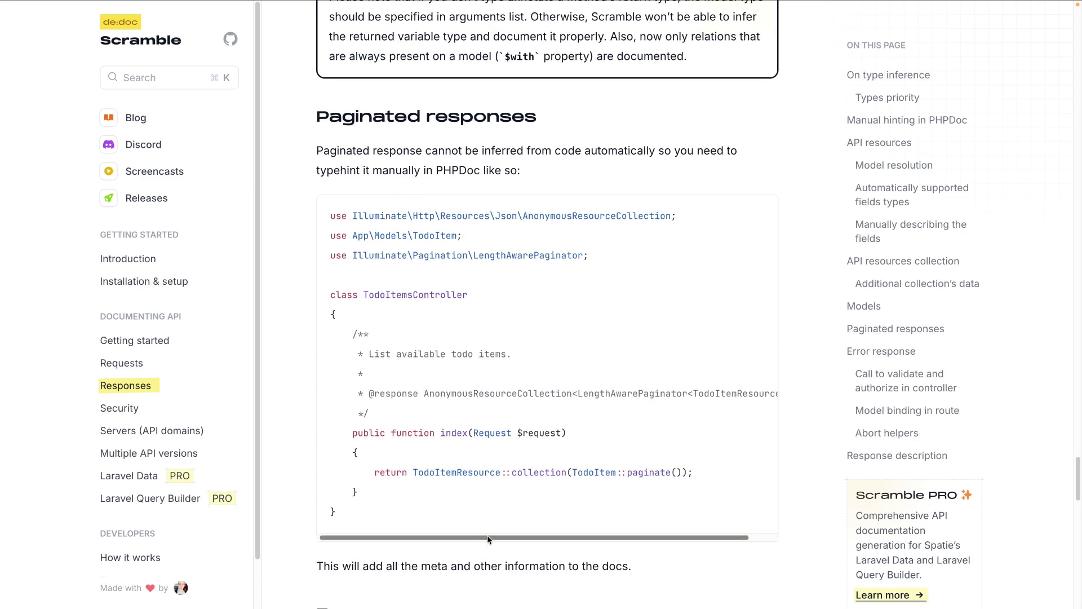
{"action": "left_click_drag", "start_coordinate": [353, 396], "coordinate": [785, 399]}
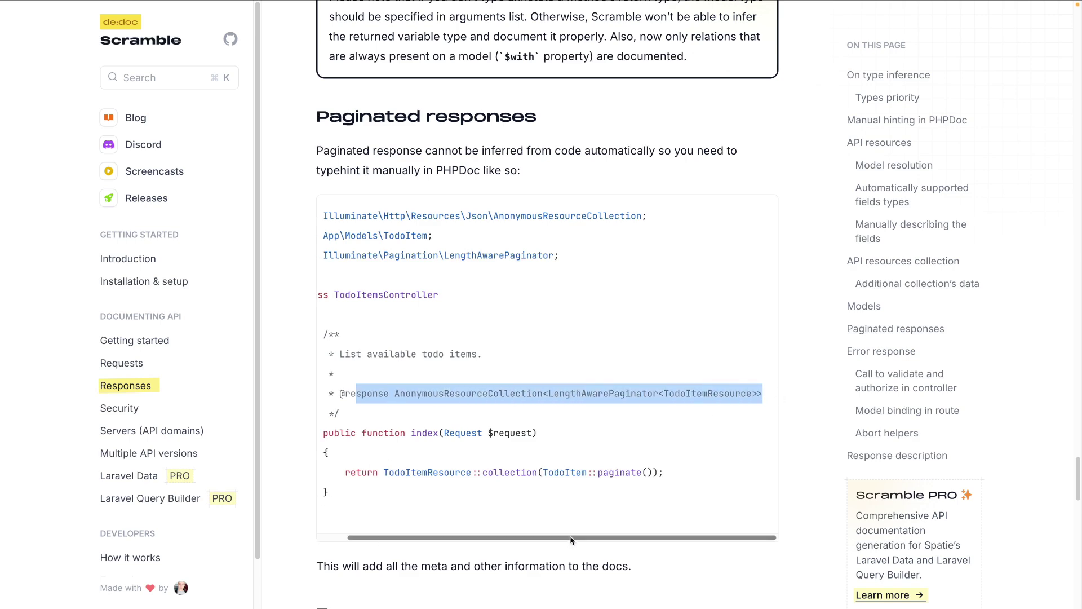
{"action": "scroll", "coordinate": [386, 461], "scroll_direction": "left", "scroll_amount": 2}
- Read the Error response section's validate and authorize cases, down to Response description
{"action": "scroll", "coordinate": [378, 463], "scroll_direction": "down", "scroll_amount": 10}
{"action": "scroll", "coordinate": [420, 427], "scroll_direction": "down", "scroll_amount": 2}
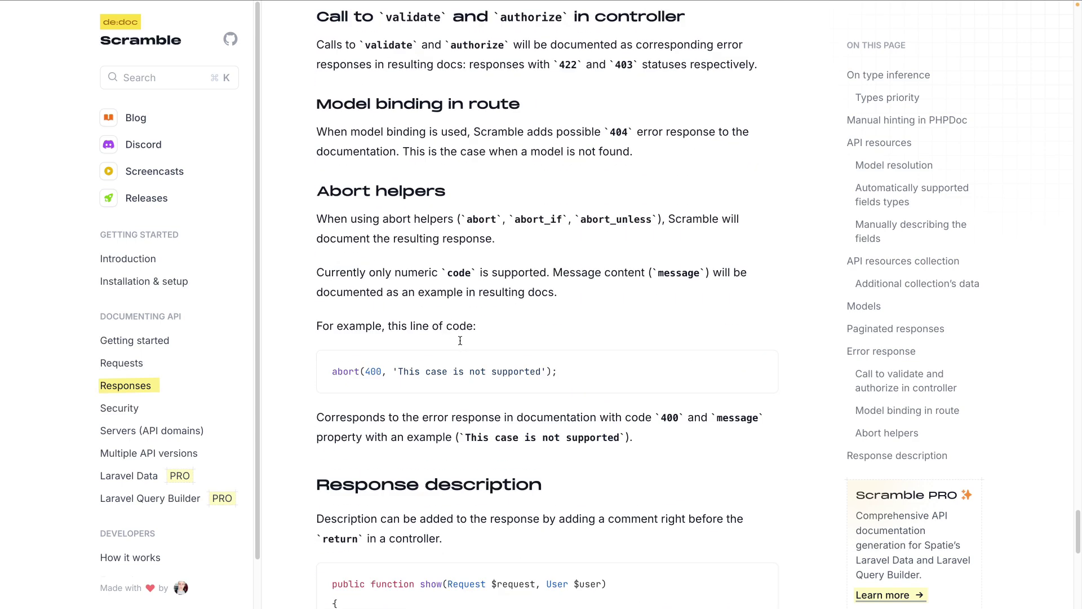
{"action": "scroll", "coordinate": [445, 330], "scroll_direction": "up", "scroll_amount": 3}
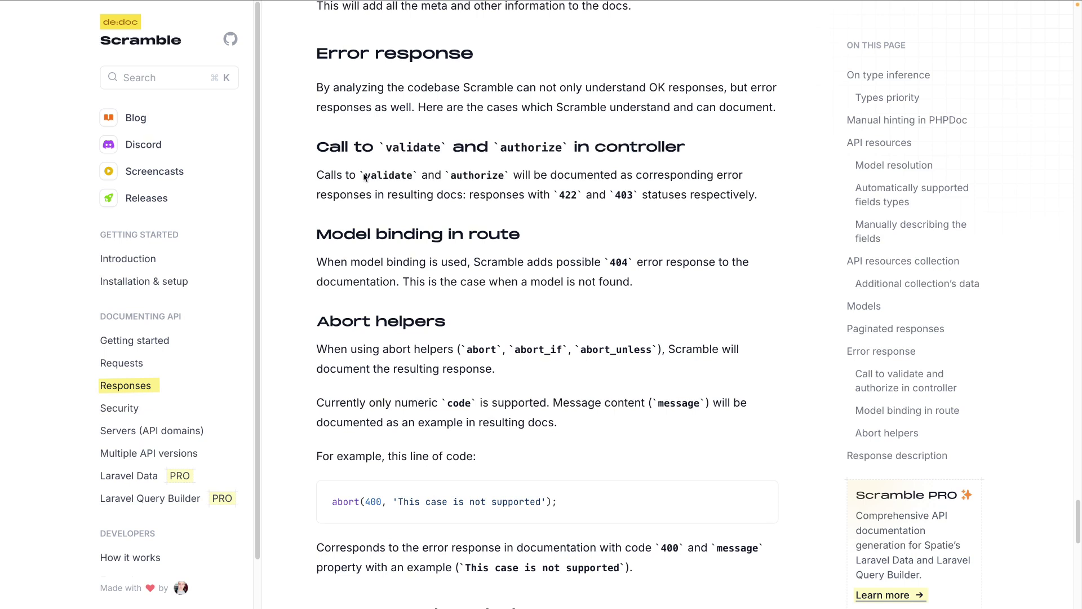
{"action": "left_click_drag", "start_coordinate": [364, 176], "coordinate": [498, 179]}
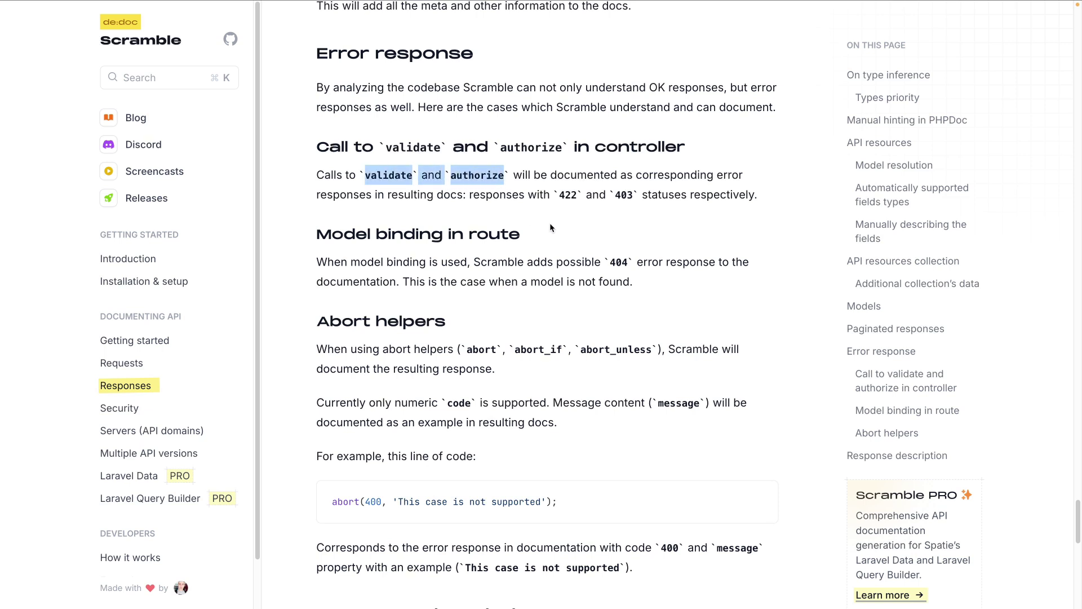
{"action": "left_click", "coordinate": [569, 188]}
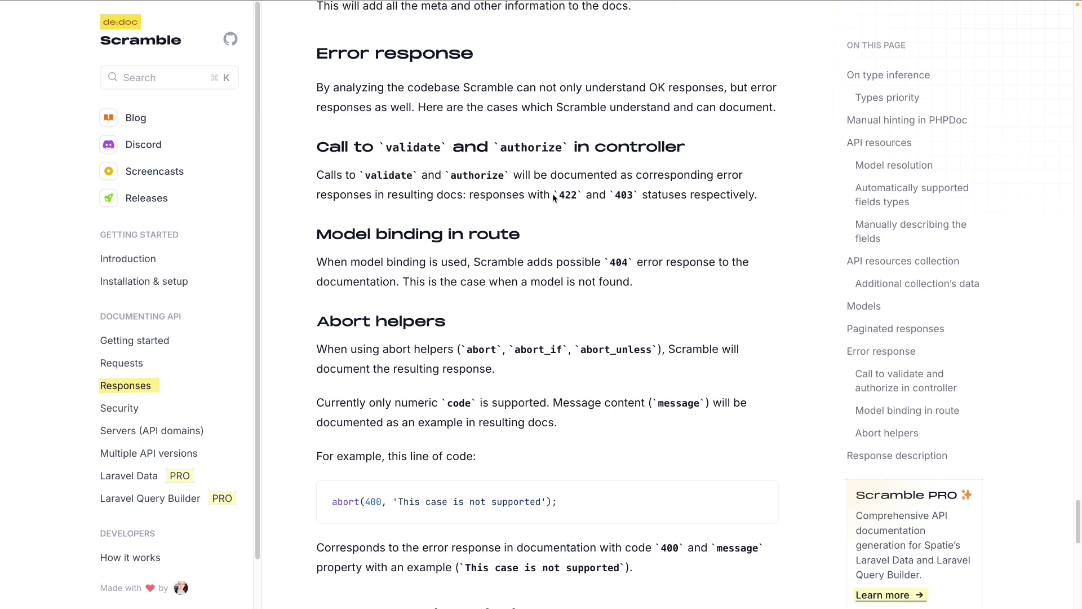
{"action": "scroll", "coordinate": [526, 321], "scroll_direction": "down", "scroll_amount": 2}
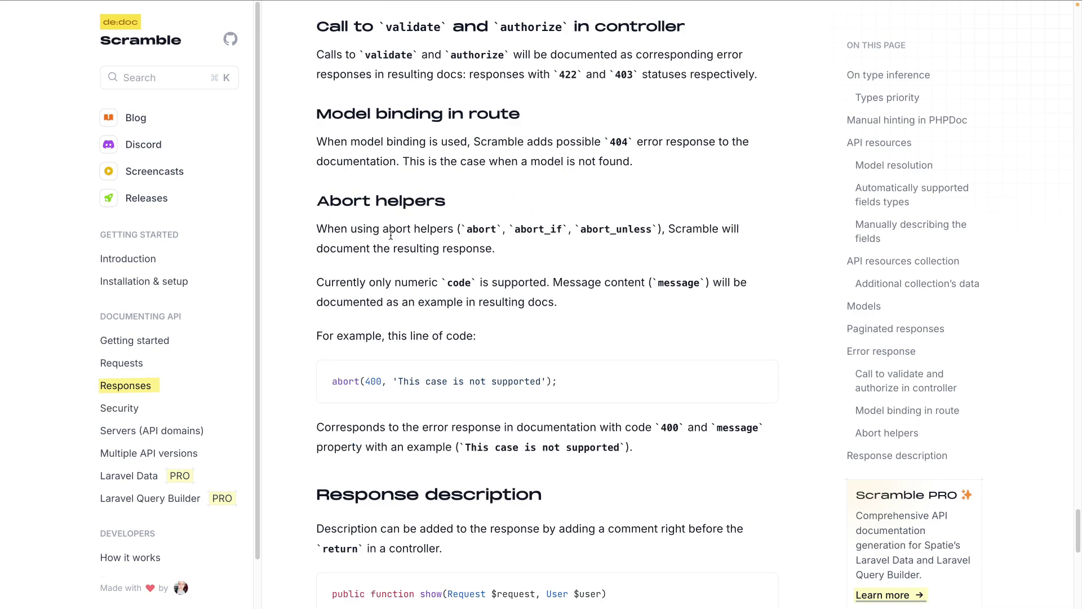
{"action": "scroll", "coordinate": [529, 221], "scroll_direction": "down", "scroll_amount": 2}
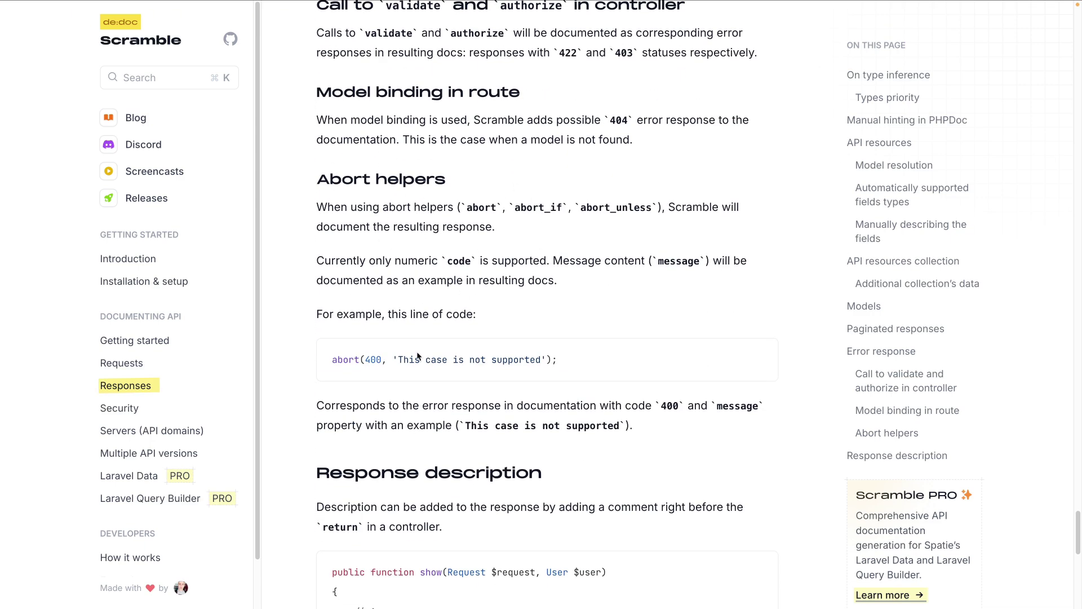
{"action": "scroll", "coordinate": [472, 313], "scroll_direction": "down", "scroll_amount": 2}
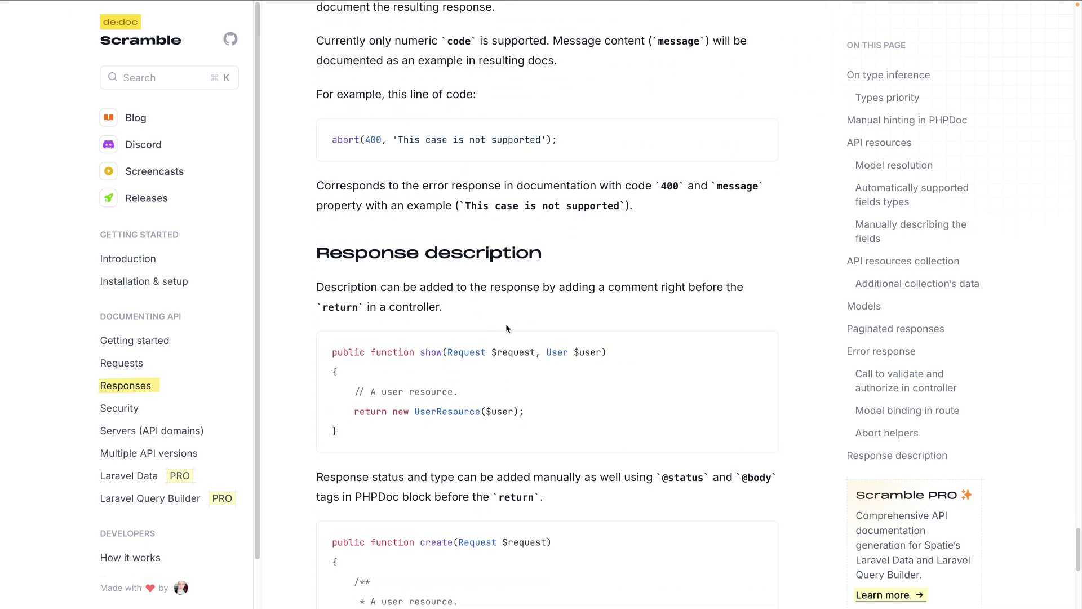
{"action": "key", "text": "super+Tab"}
{"action": "key", "text": "super+Tab"}
- Expand the Patient group, open patient.show, and view its 401 and 403 responses
{"action": "key", "text": "super+shift+Tab"}
{"action": "key", "text": "super+shift+Tab"}
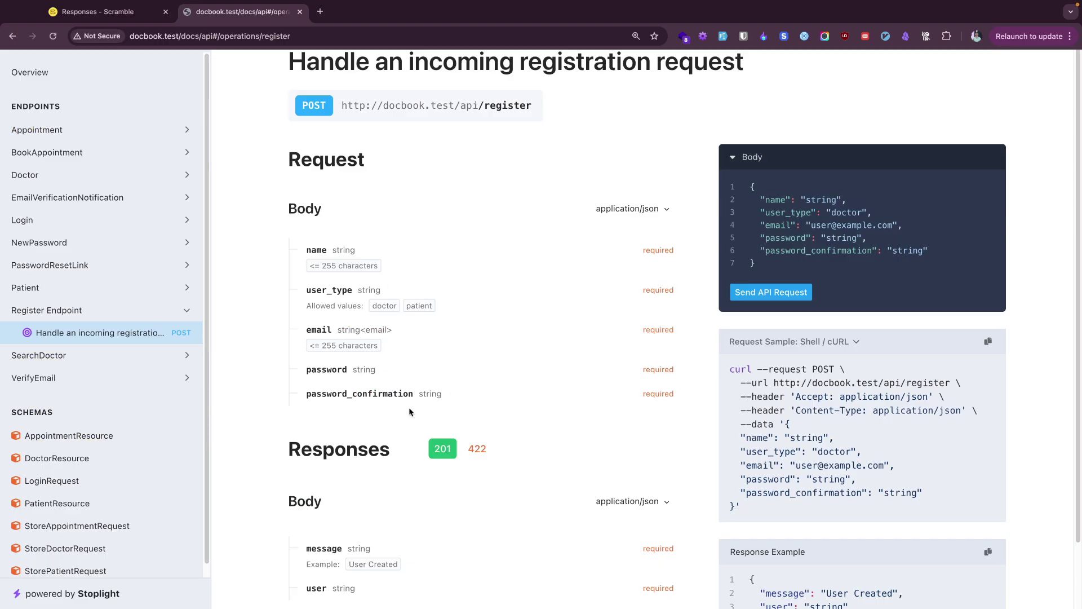
{"action": "scroll", "coordinate": [808, 342], "scroll_direction": "down", "scroll_amount": 1}
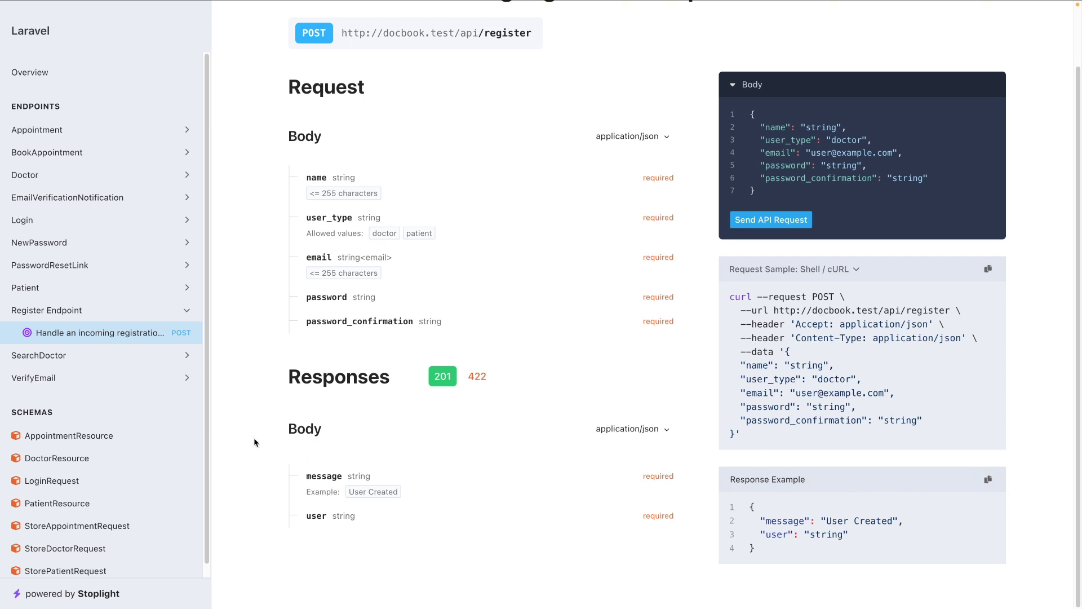
{"action": "left_click", "coordinate": [46, 286]}
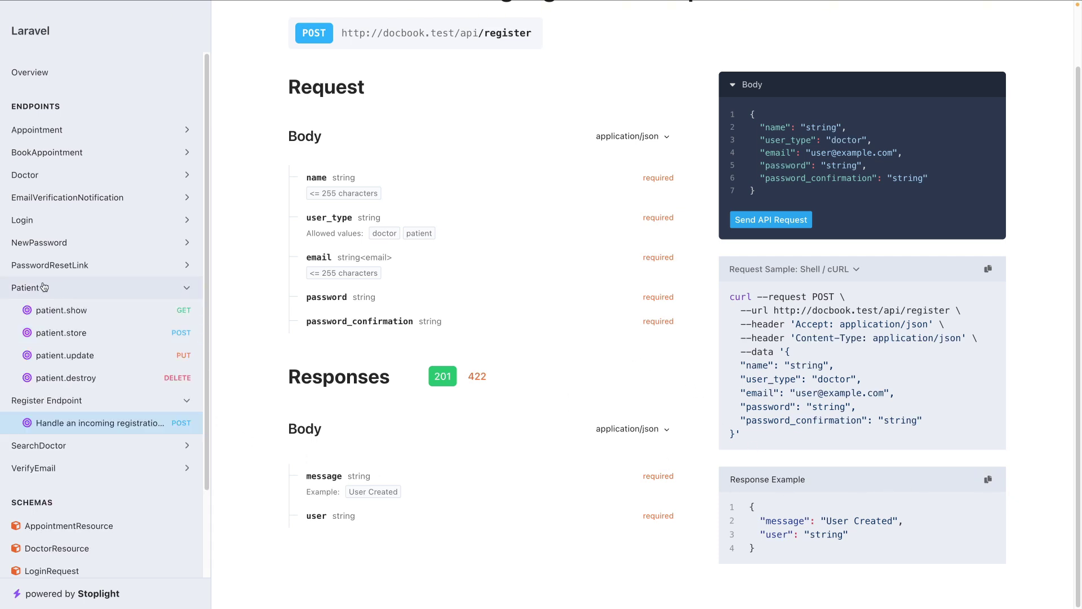
{"action": "left_click", "coordinate": [59, 309]}
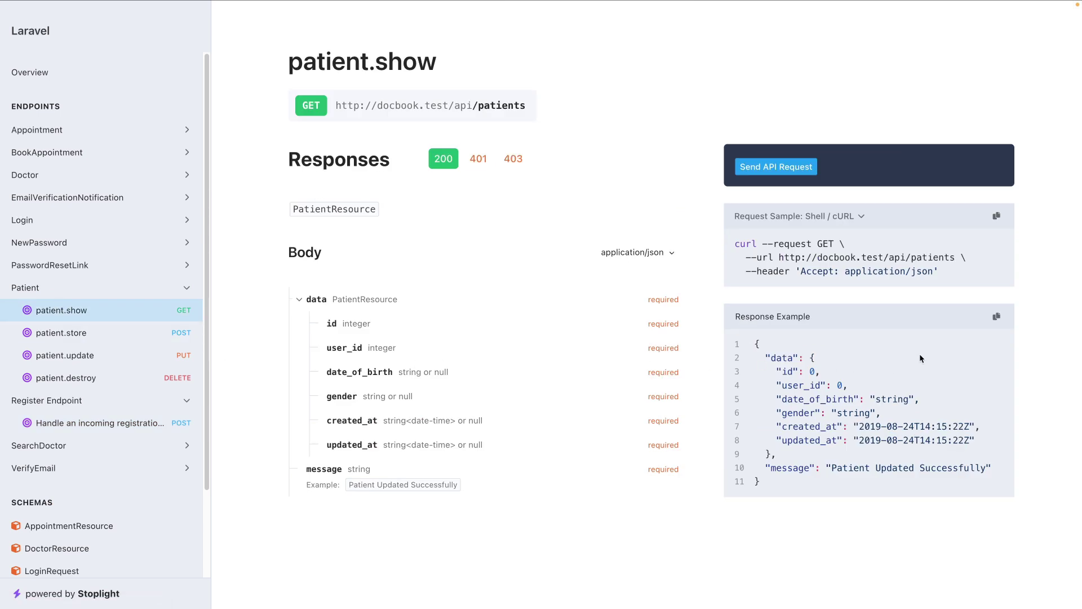
{"action": "left_click", "coordinate": [476, 159]}
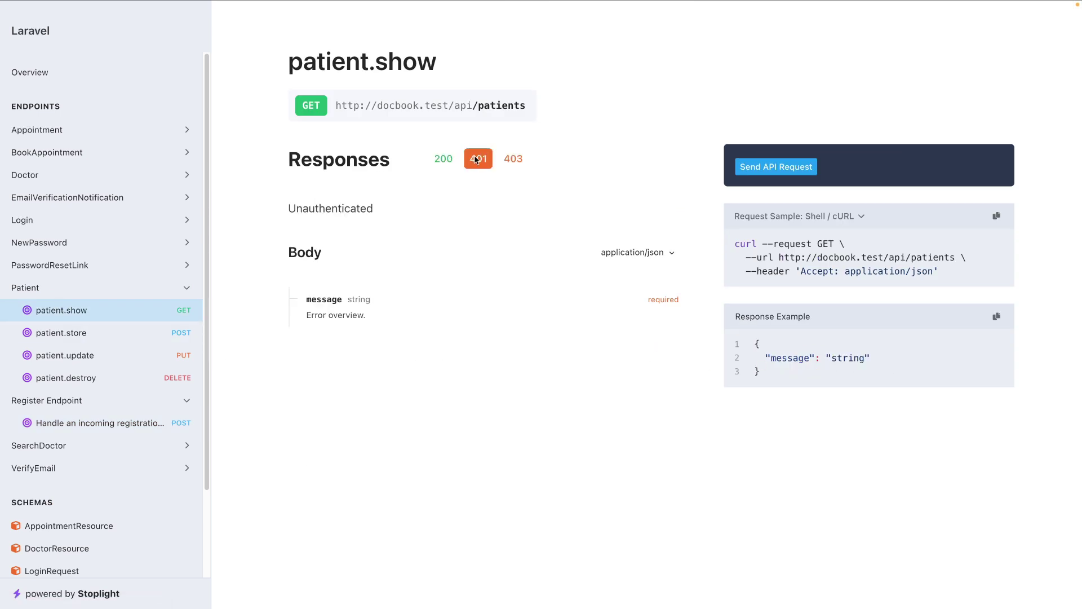
{"action": "left_click", "coordinate": [514, 162]}
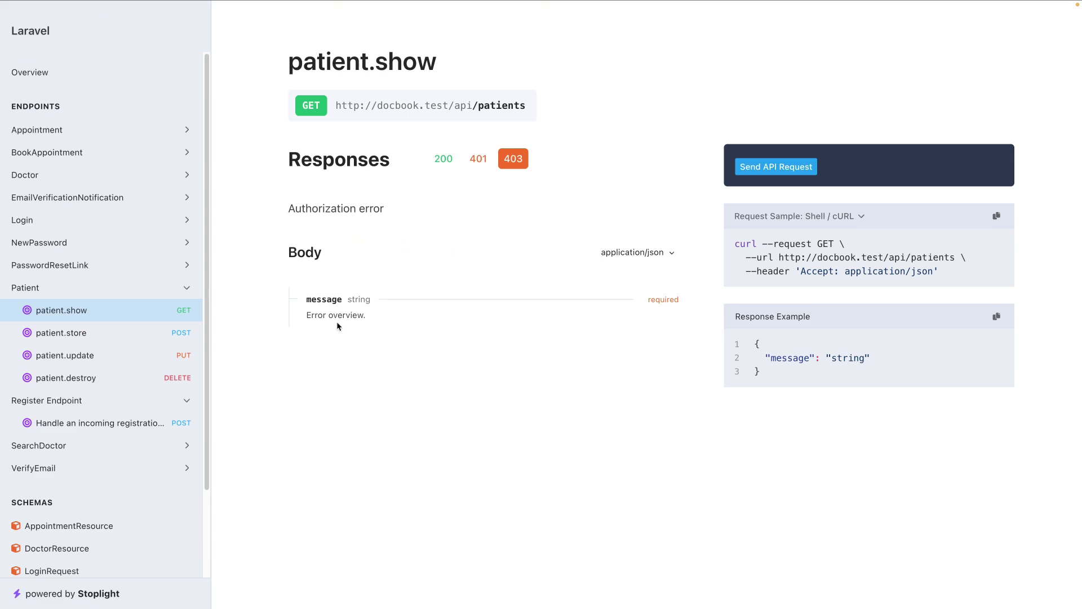
- Scroll back up the Scramble Responses documentation page
{"action": "key", "text": "ctrl+Tab"}
{"action": "scroll", "coordinate": [401, 367], "scroll_direction": "up", "scroll_amount": 10}
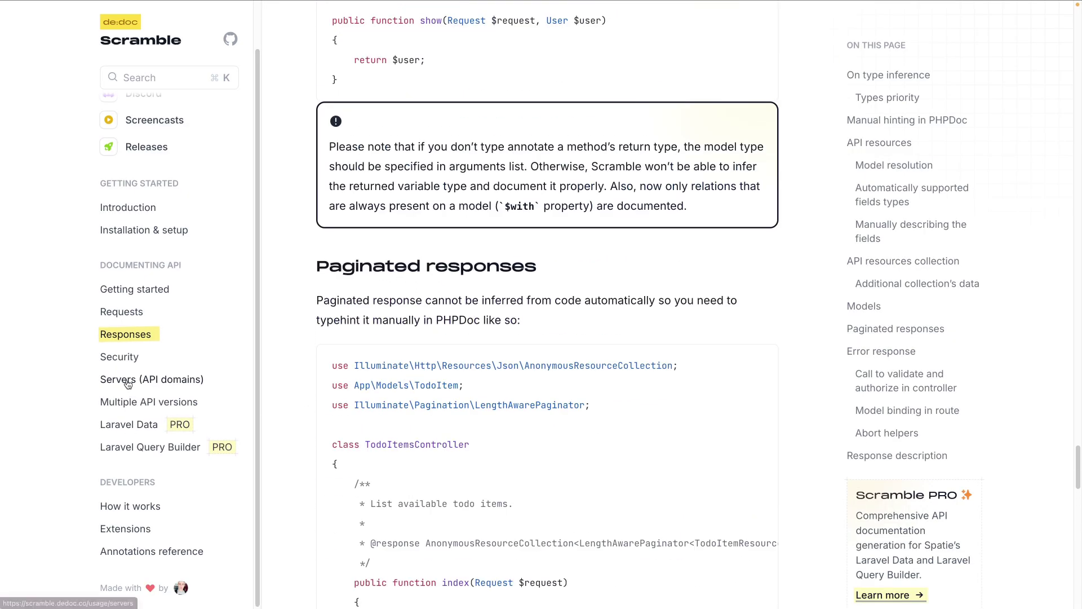
{"action": "scroll", "coordinate": [128, 384], "scroll_direction": "up", "scroll_amount": 1}
- Open AppointmentController.php and inspect its AppointmentResource usage
{"action": "key", "text": "super+Tab"}
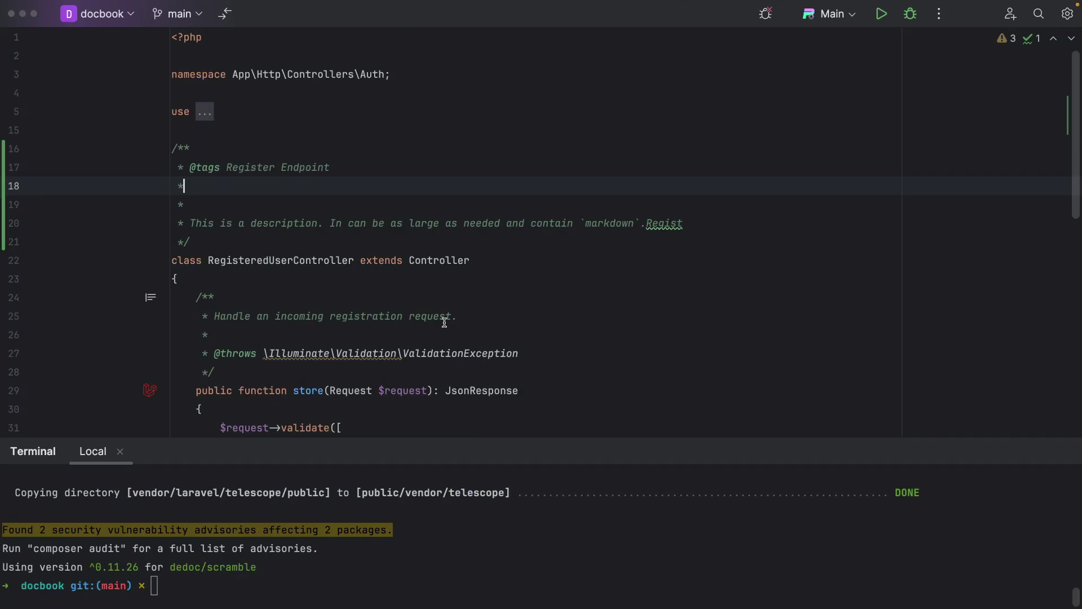
{"action": "left_click", "coordinate": [445, 293]}
{"action": "key", "text": "shift"}
{"action": "key", "text": "shift"}
{"action": "type", "text": "appo"}
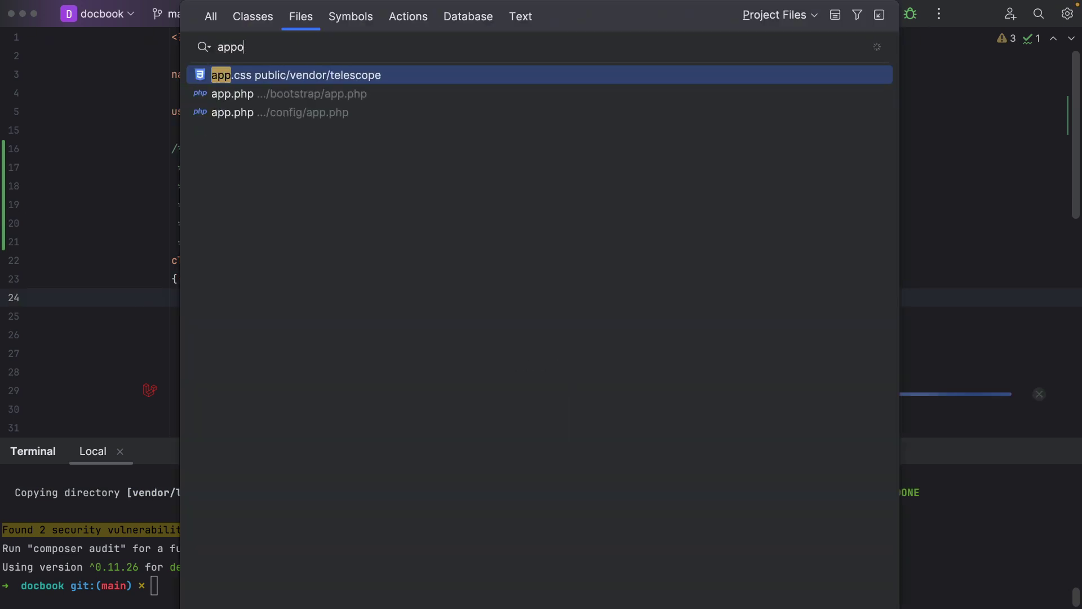
{"action": "type", "text": "in"}
{"action": "type", "text": "tcont"}
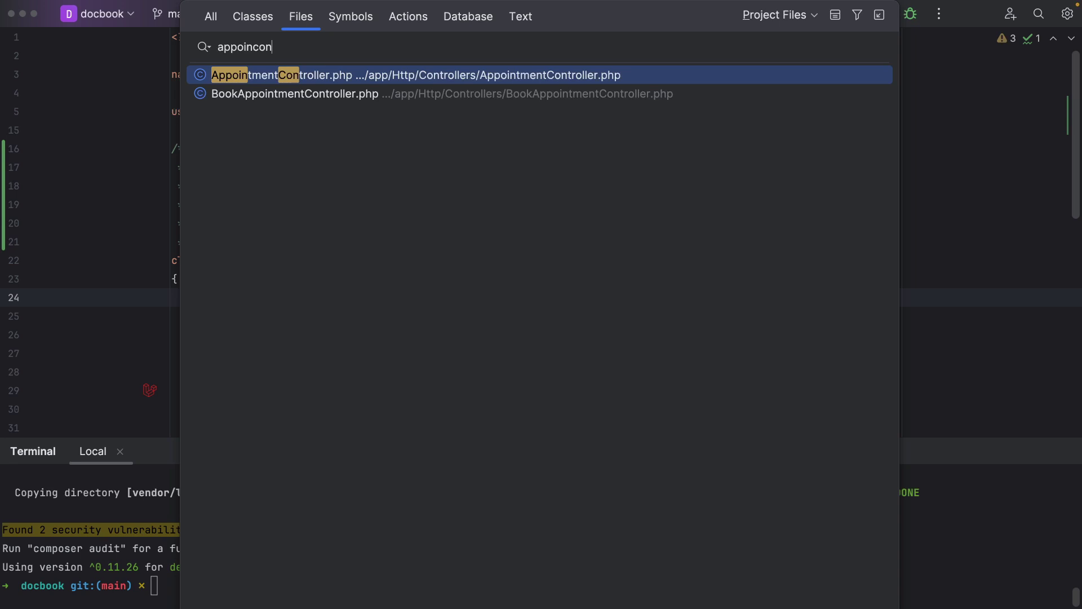
{"action": "key", "text": "Return"}
{"action": "scroll", "coordinate": [448, 391], "scroll_direction": "up", "scroll_amount": 3}
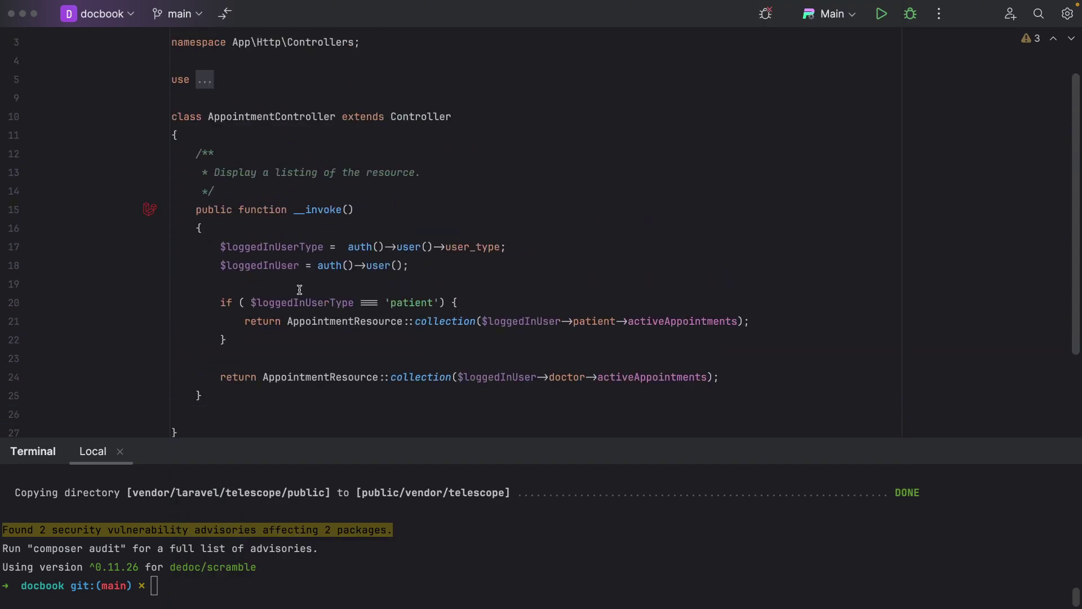
{"action": "double_click", "coordinate": [344, 323]}
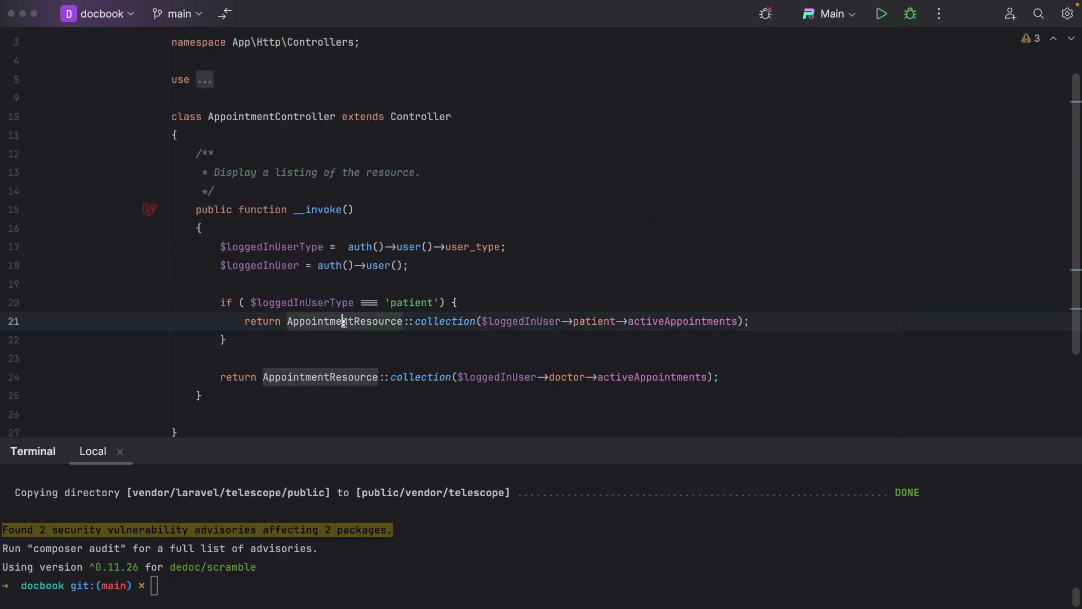
{"action": "left_click", "coordinate": [488, 279]}
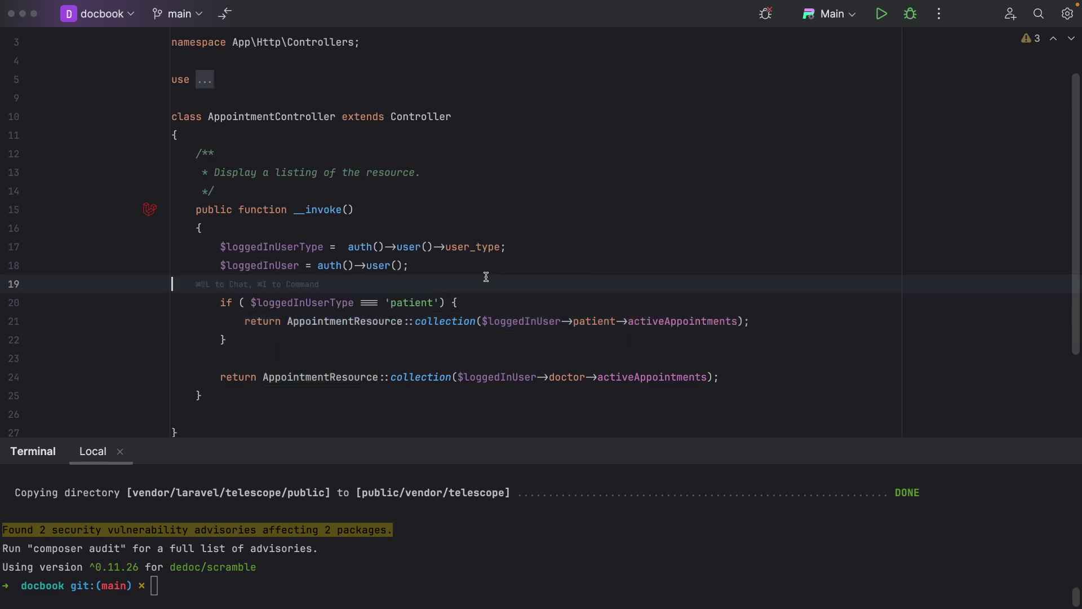
{"action": "scroll", "coordinate": [430, 275], "scroll_direction": "up", "scroll_amount": 1}
- Open BookAppointmentController and jump to StoreAppointmentRequest's validation rules()
{"action": "key", "text": "super+shift+o"}
{"action": "type", "text": "book"}
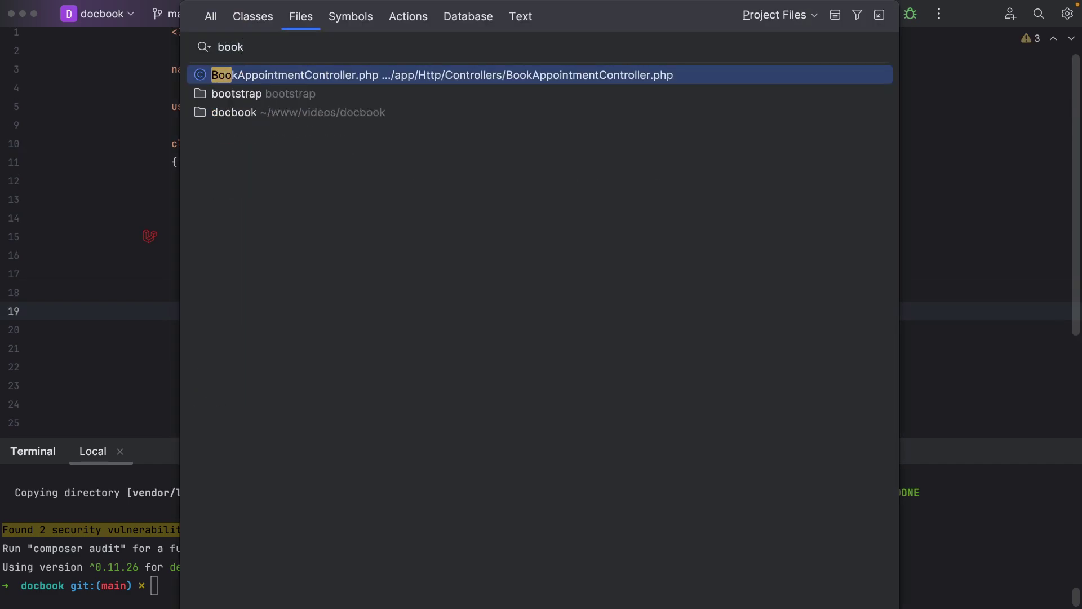
{"action": "key", "text": "Return"}
{"action": "left_click", "coordinate": [447, 286]}
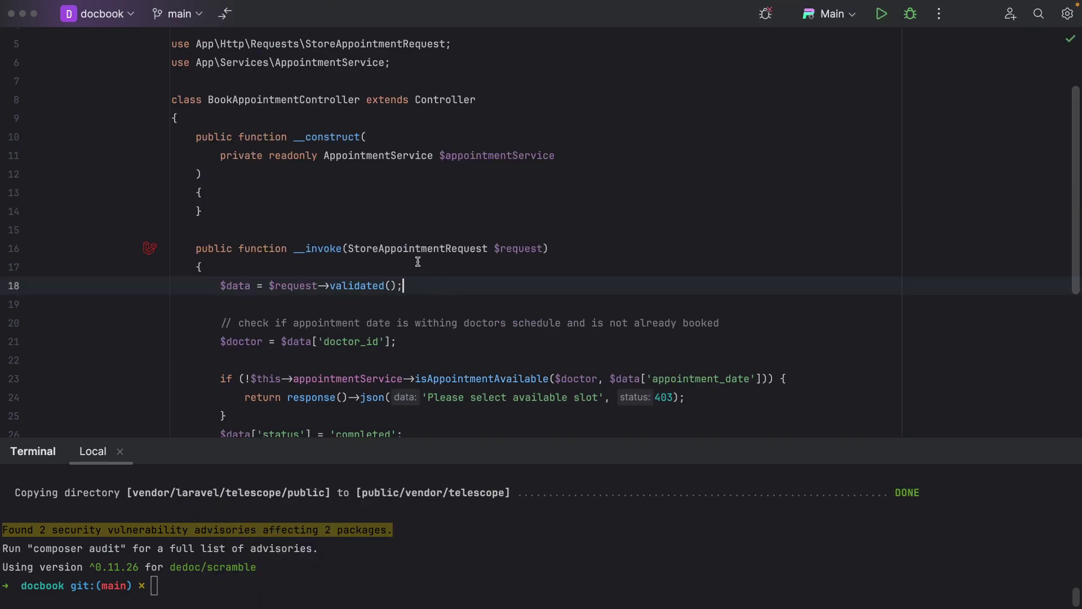
{"action": "left_click", "coordinate": [417, 248]}
{"action": "left_click", "coordinate": [439, 252], "text": "super"}
{"action": "scroll", "coordinate": [283, 302], "scroll_direction": "down", "scroll_amount": 5}
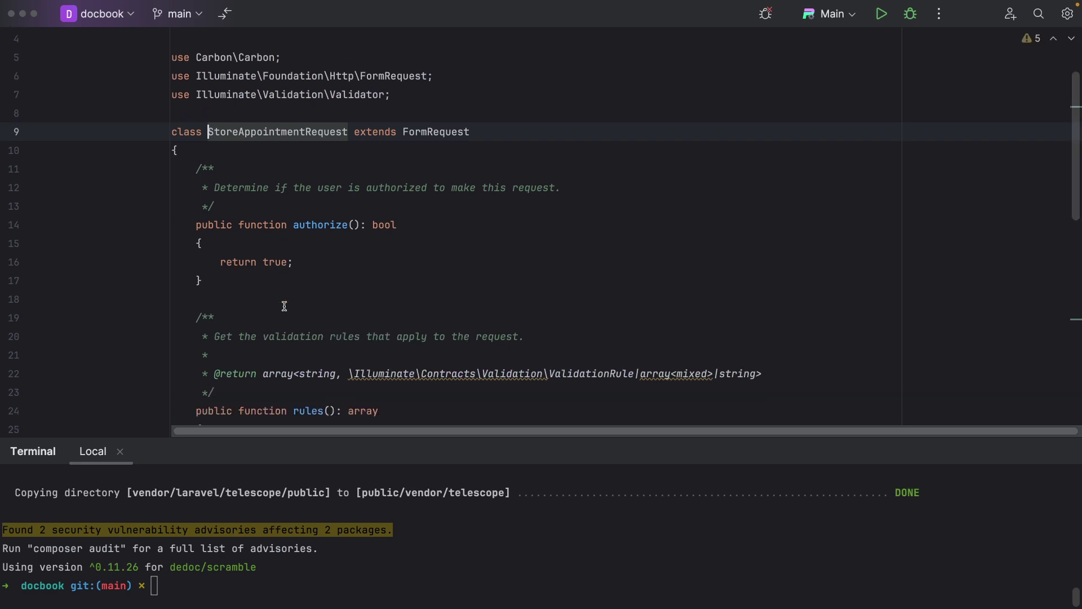
{"action": "scroll", "coordinate": [315, 333], "scroll_direction": "down", "scroll_amount": 4}
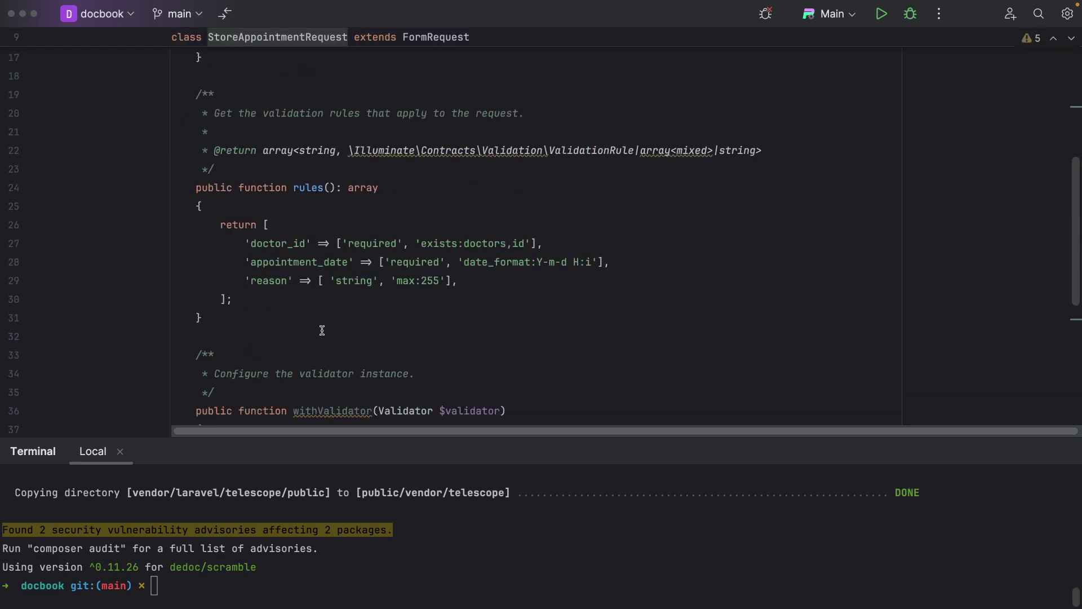
{"action": "scroll", "coordinate": [350, 315], "scroll_direction": "up", "scroll_amount": 3}
- Expand the BookAppointment group and open the POST /book bookAppointment endpoint docs
{"action": "key", "text": "ctrl+Right"}
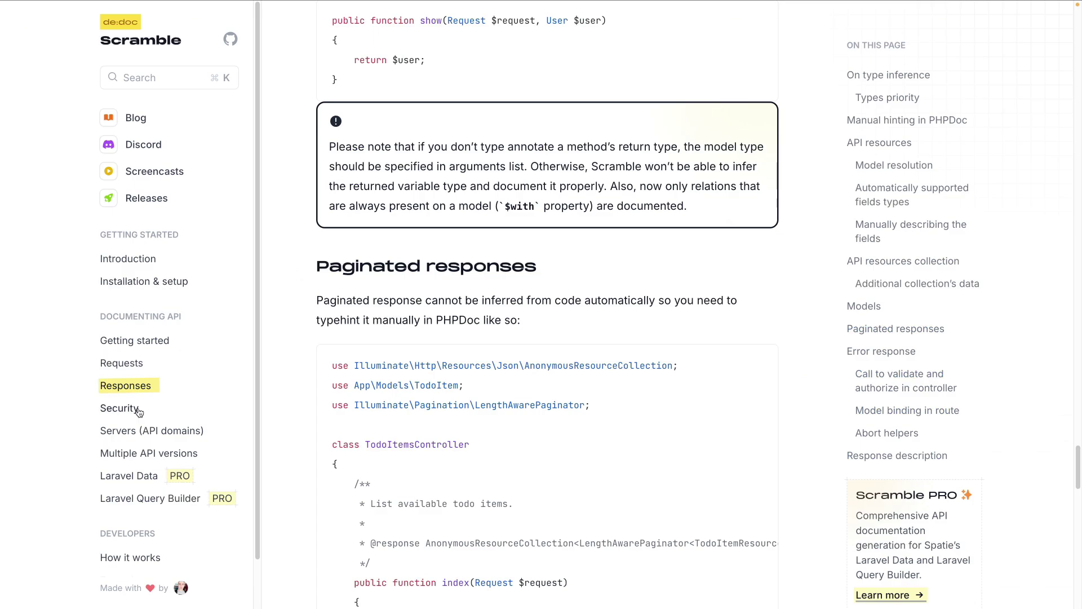
{"action": "left_click", "coordinate": [226, 9]}
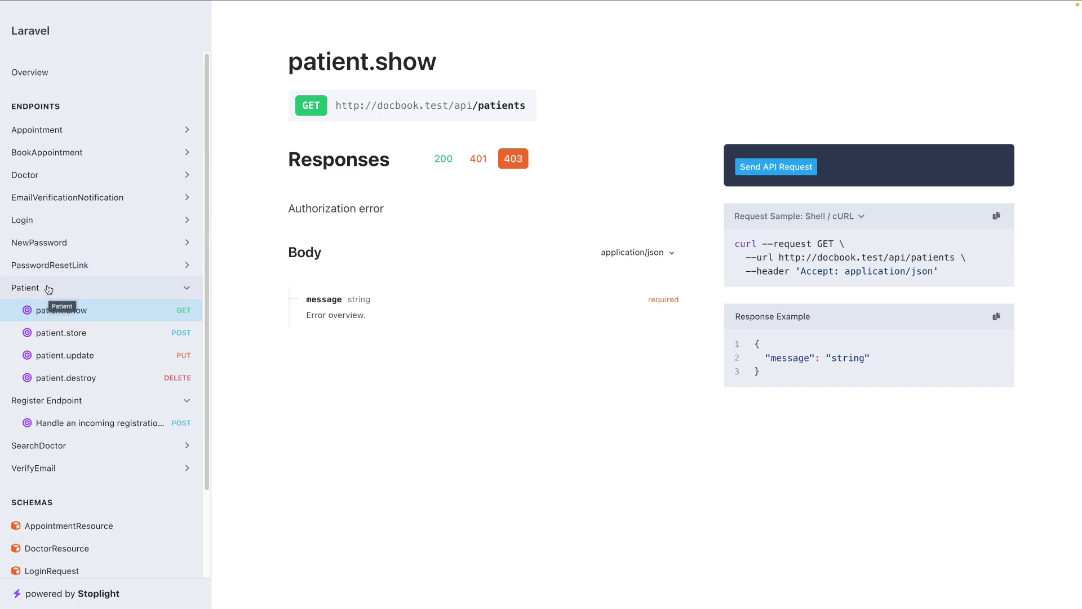
{"action": "scroll", "coordinate": [51, 395], "scroll_direction": "down", "scroll_amount": 1}
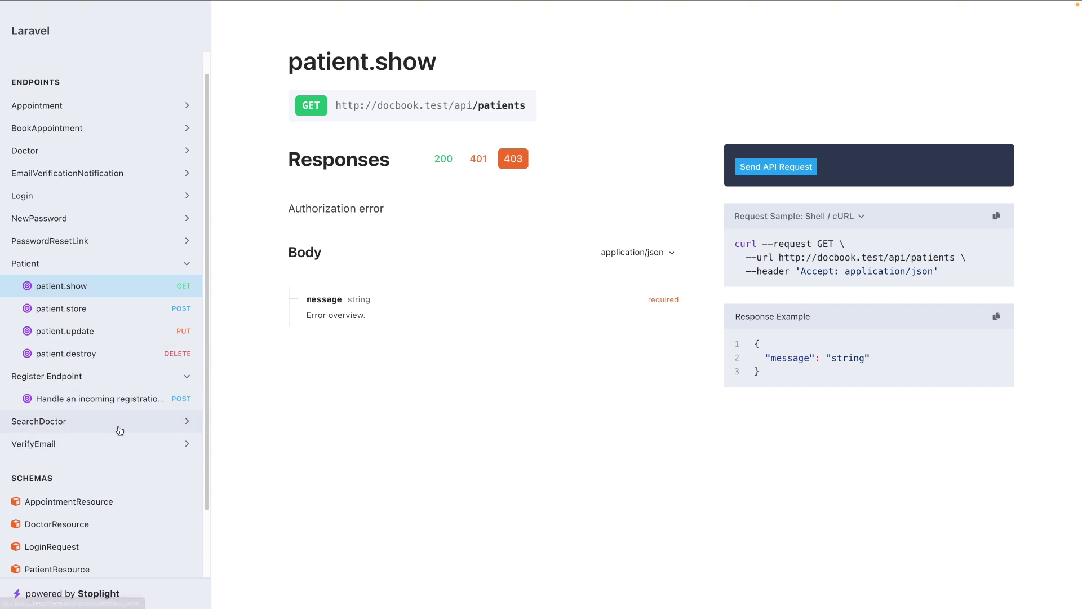
{"action": "scroll", "coordinate": [54, 416], "scroll_direction": "up", "scroll_amount": 1}
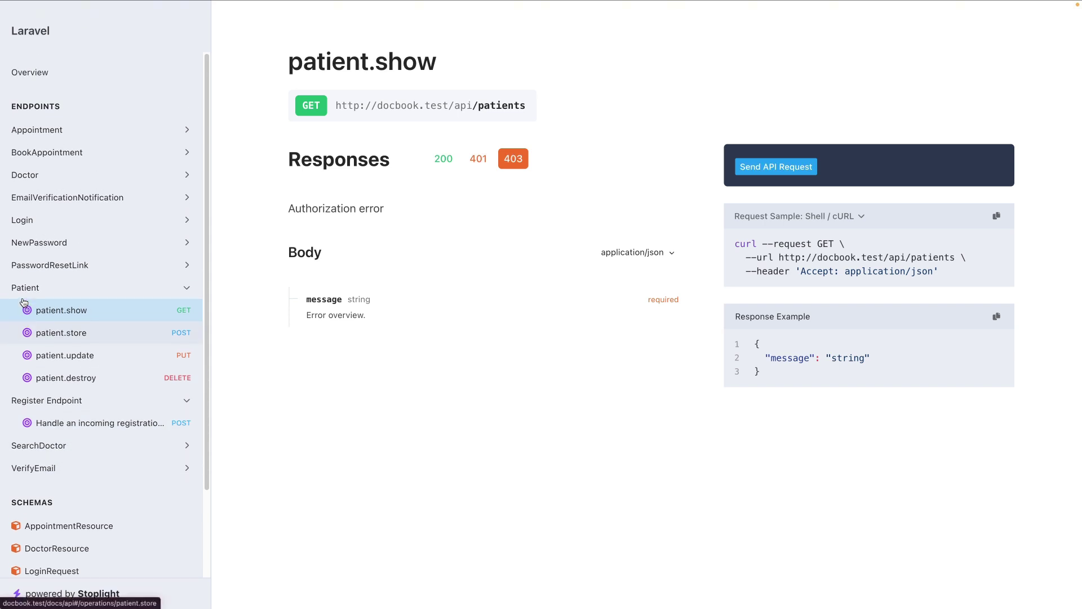
{"action": "left_click", "coordinate": [94, 153]}
{"action": "left_click", "coordinate": [79, 174]}
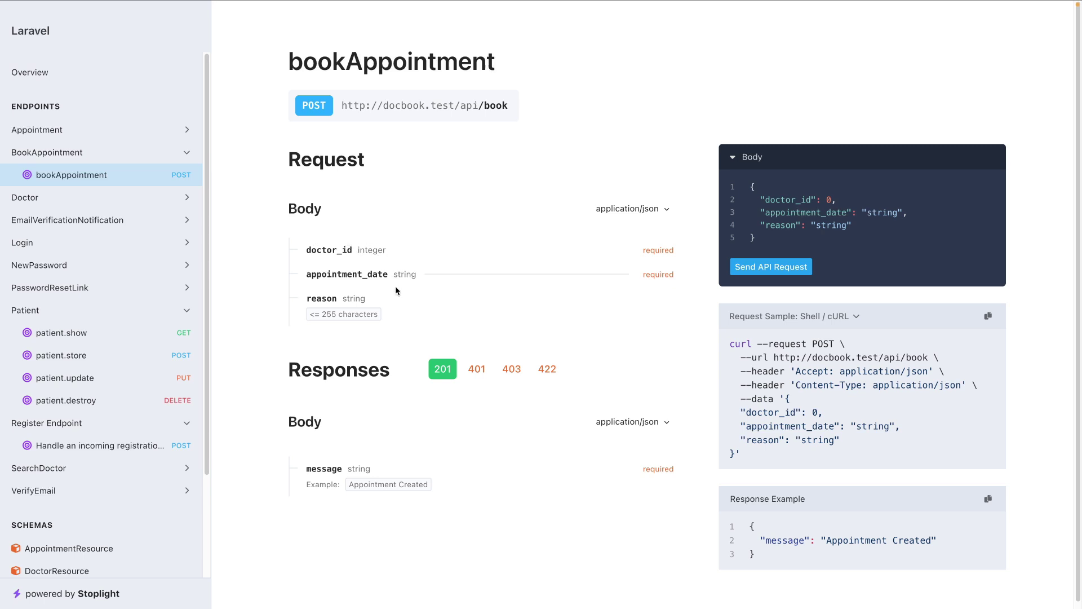
{"action": "scroll", "coordinate": [358, 404], "scroll_direction": "down", "scroll_amount": 1}
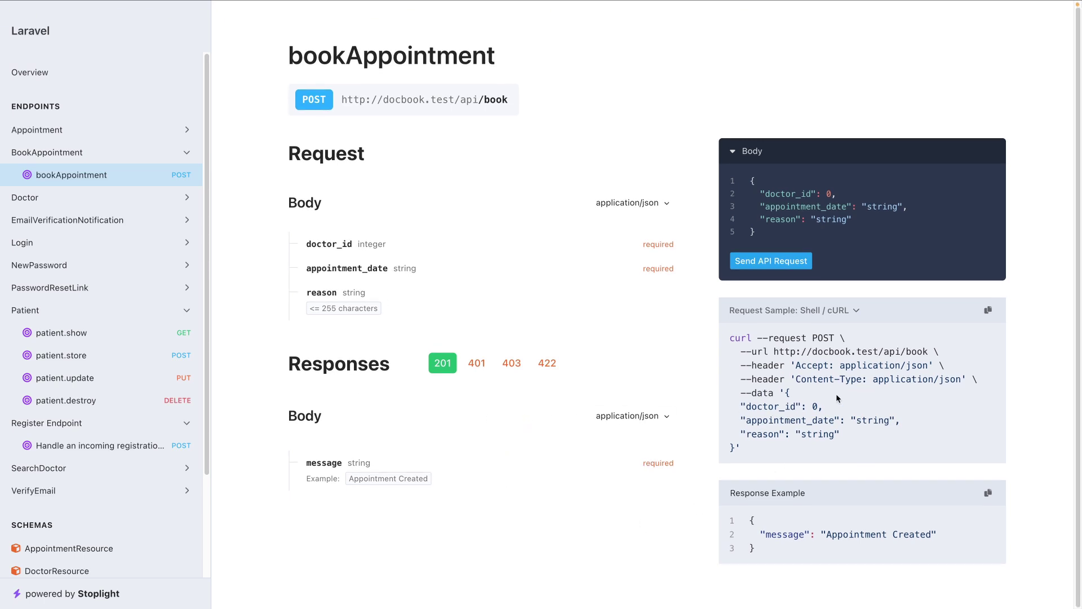